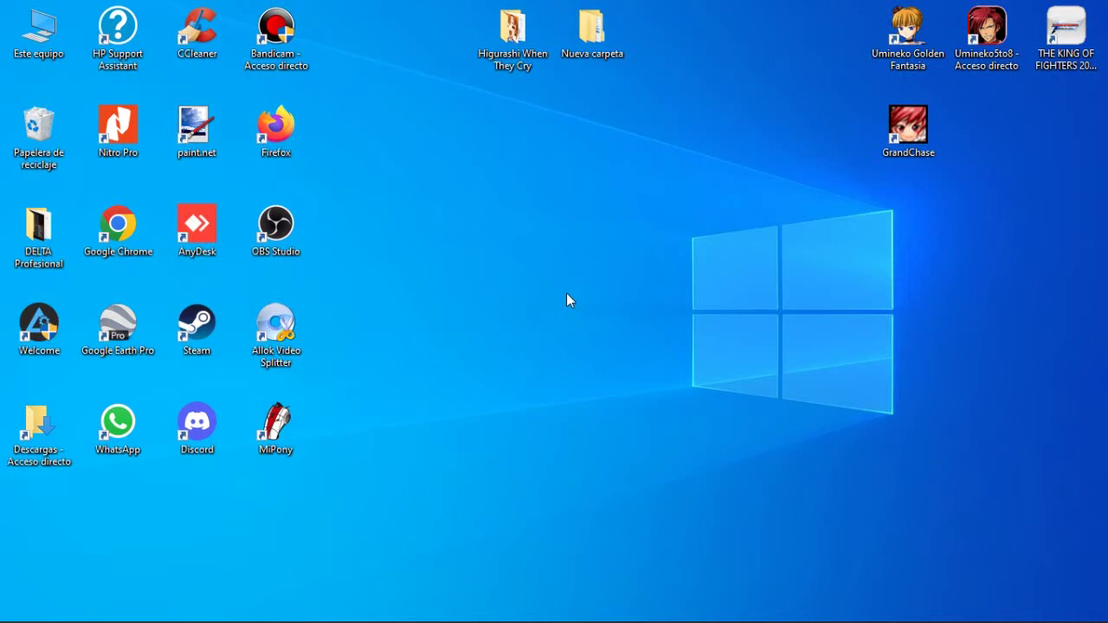
Step: Open Steam's installation folder from its desktop shortcut and go into steamapps\common
right_click(193, 320)
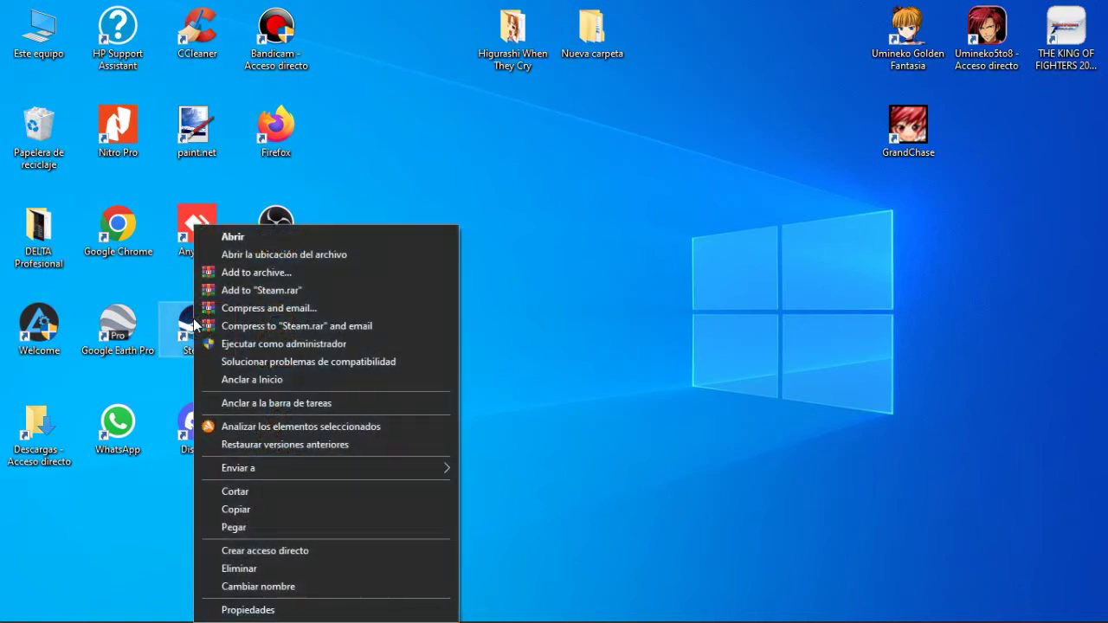
click(260, 253)
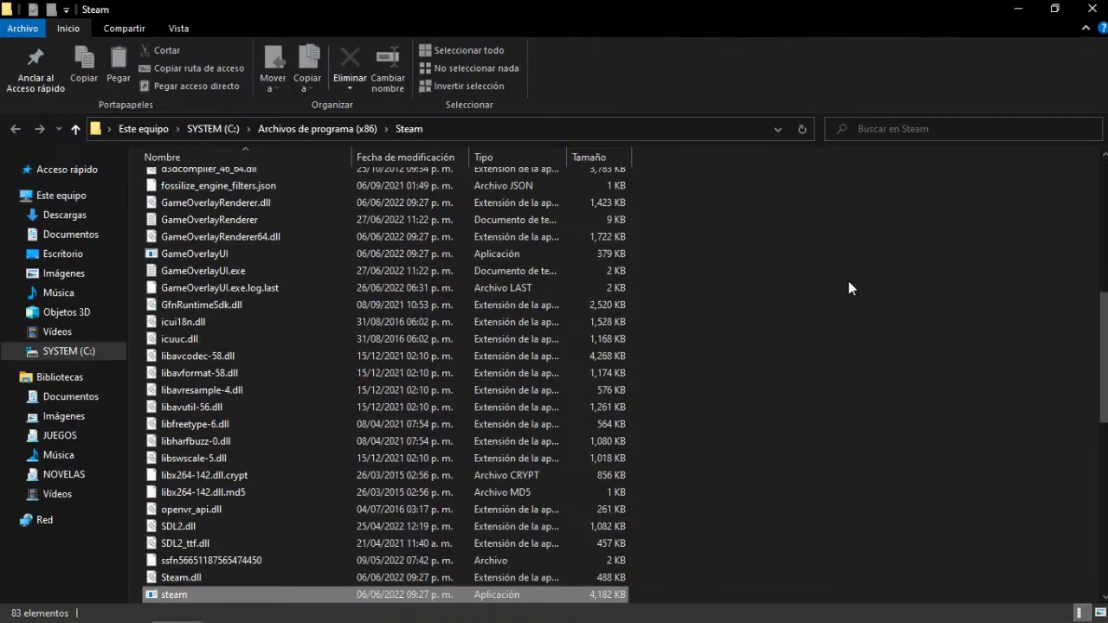
scroll(550, 435, up, 8)
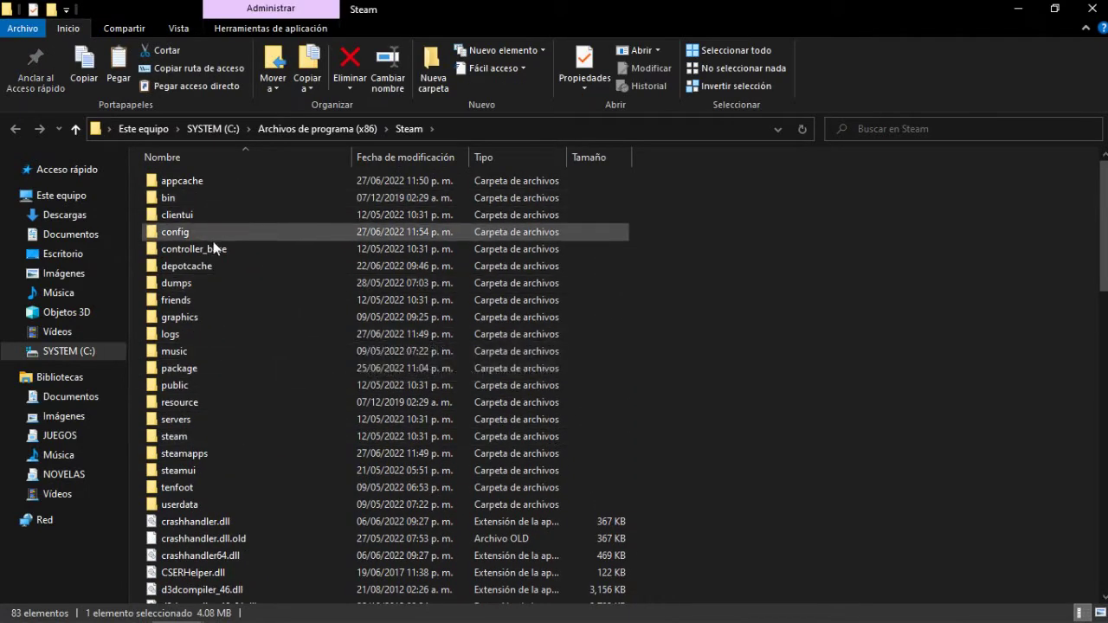
double_click(191, 459)
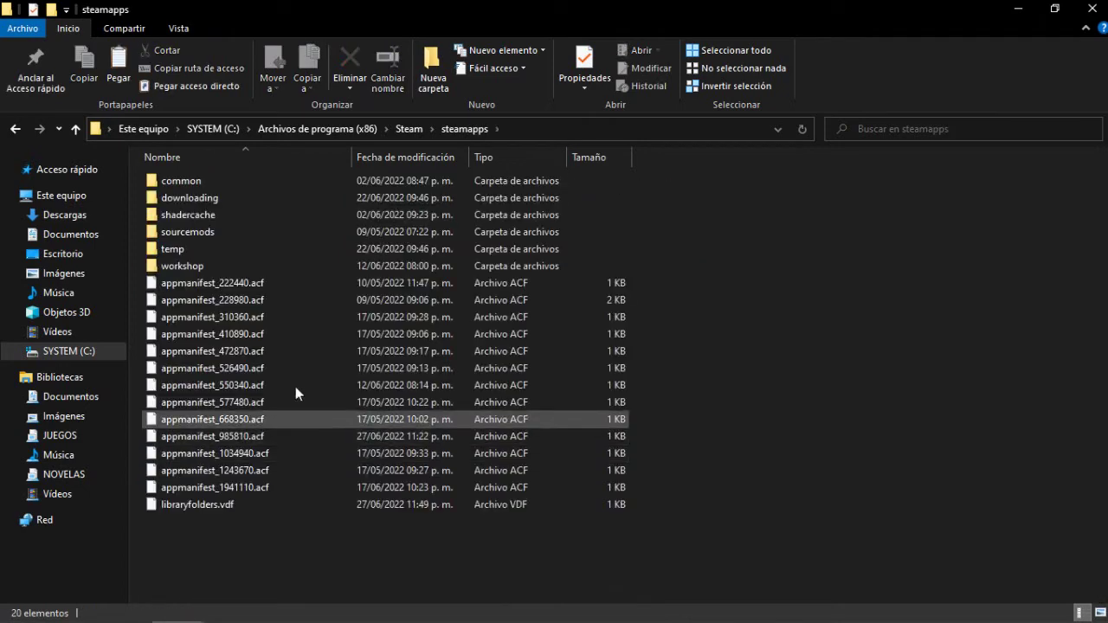
double_click(181, 181)
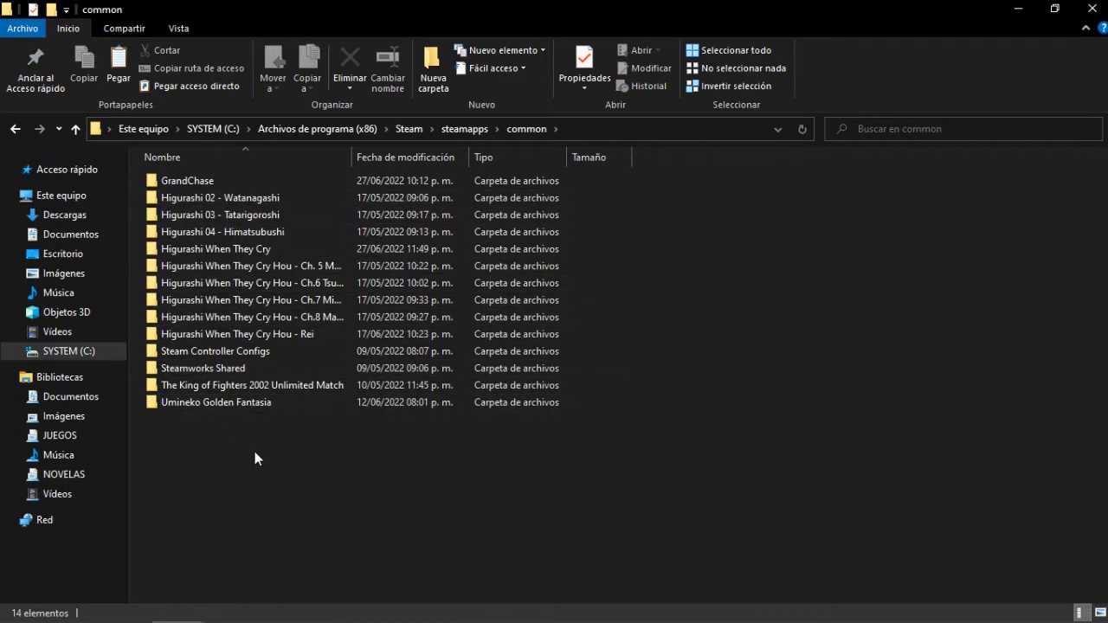
Step: Select the Higurashi When They Cry game folder, view its available file actions, and close the folder window
click(246, 249)
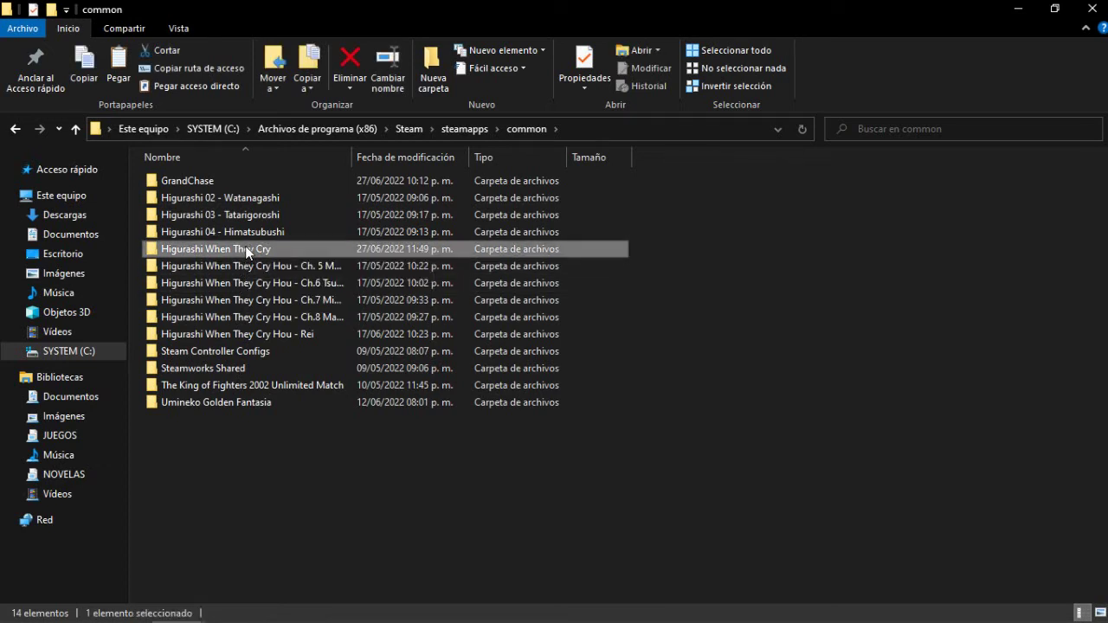
right_click(248, 251)
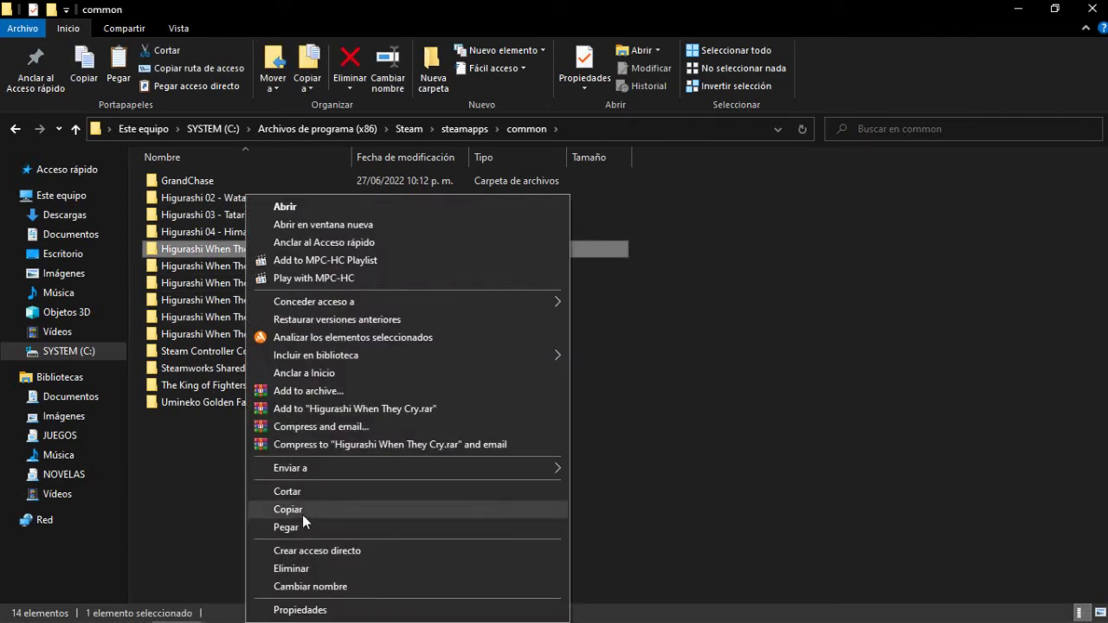
click(1089, 9)
click(1091, 9)
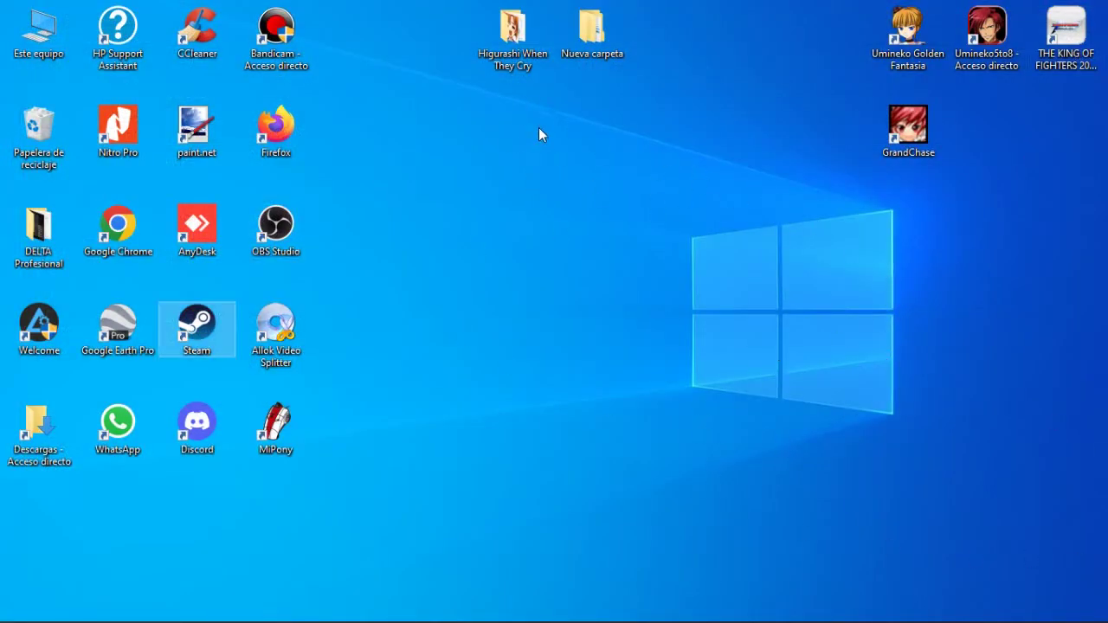
Step: Open the tutorial text file from the Descargas folder and maximize its window
mouse_move(514, 33)
mouse_move(457, 615)
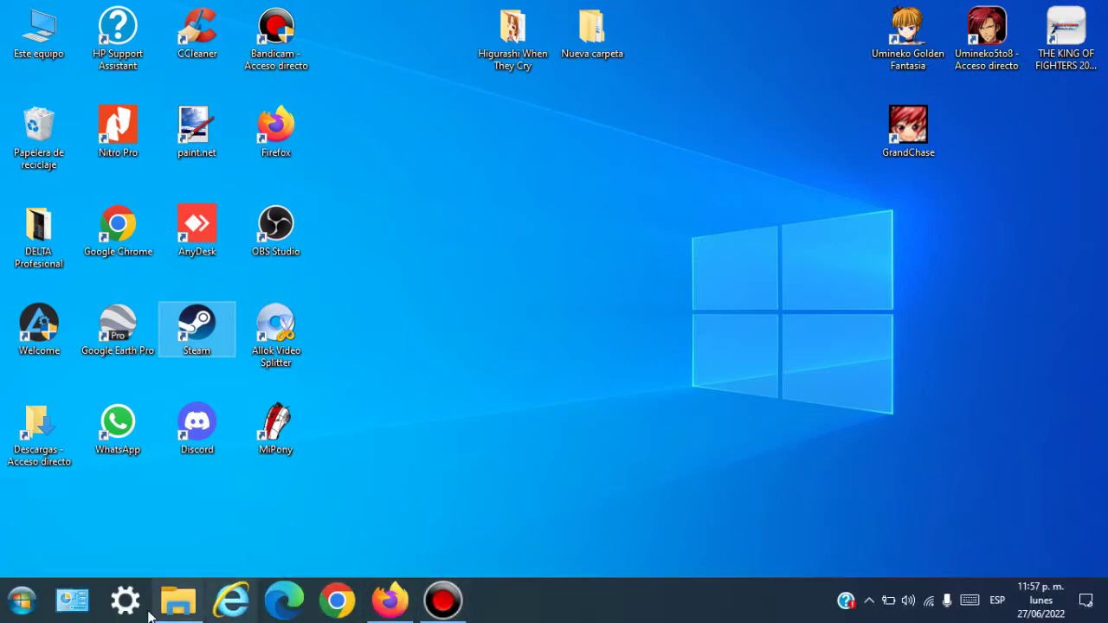
mouse_move(182, 612)
click(176, 545)
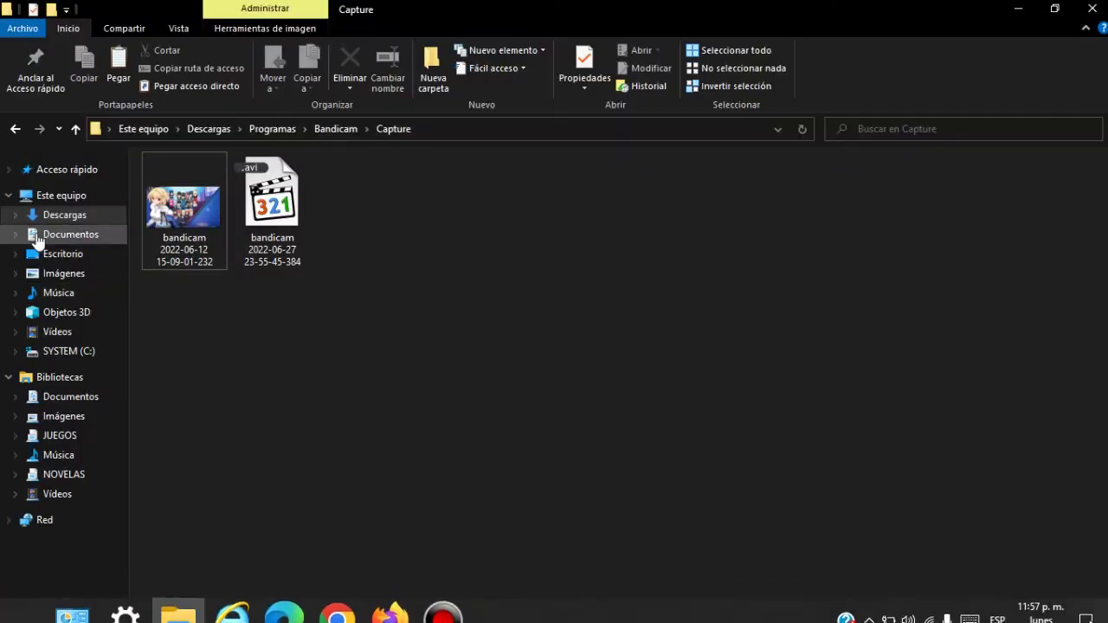
click(76, 218)
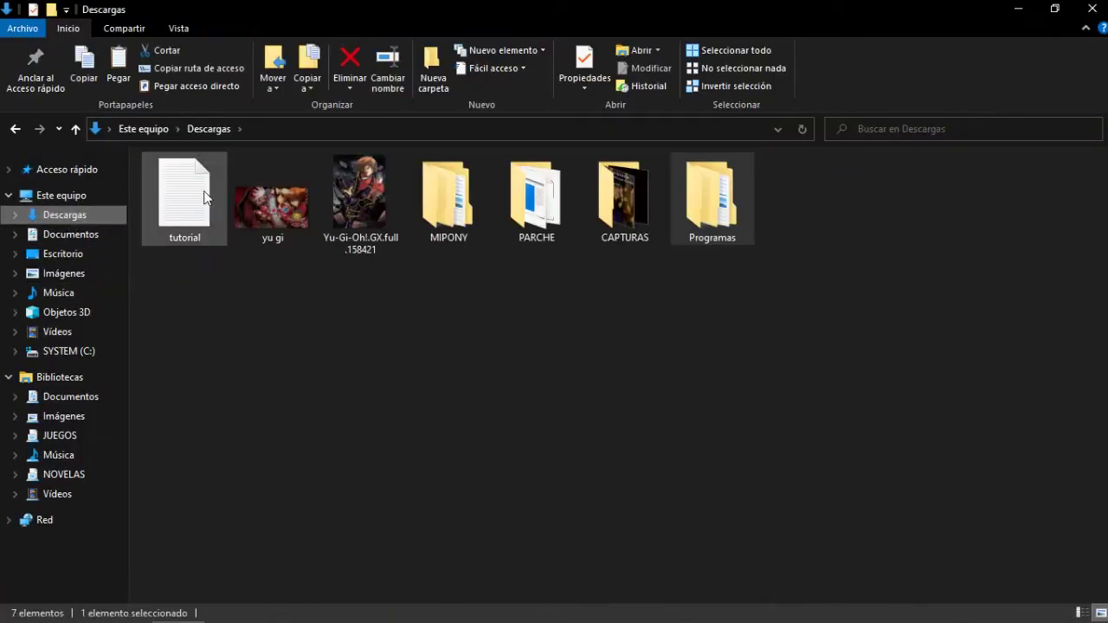
click(205, 197)
double_click(205, 198)
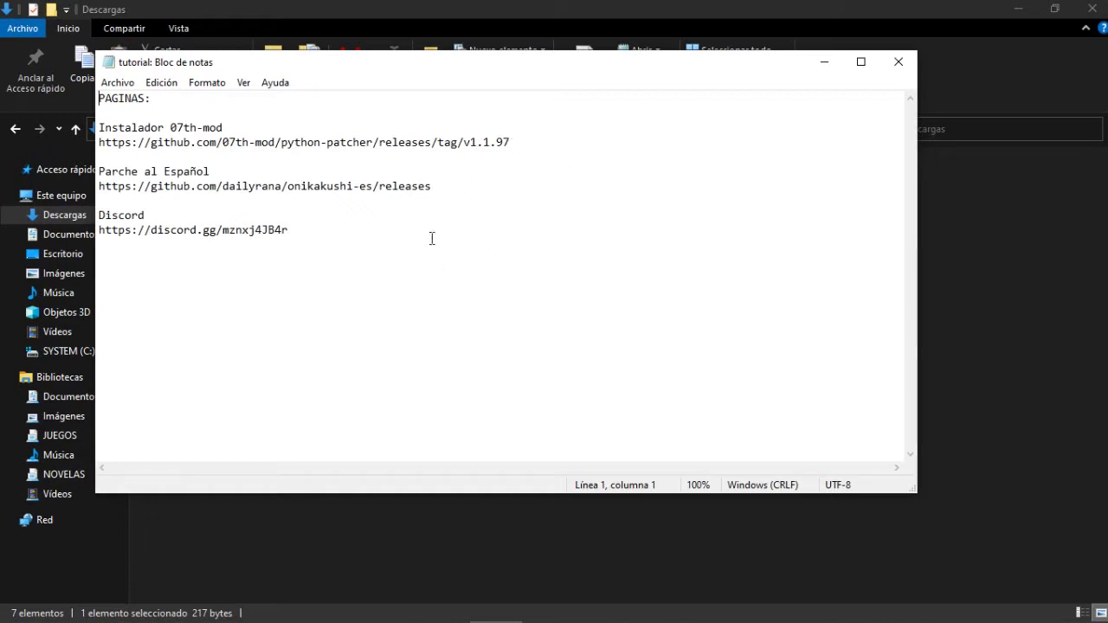
click(861, 61)
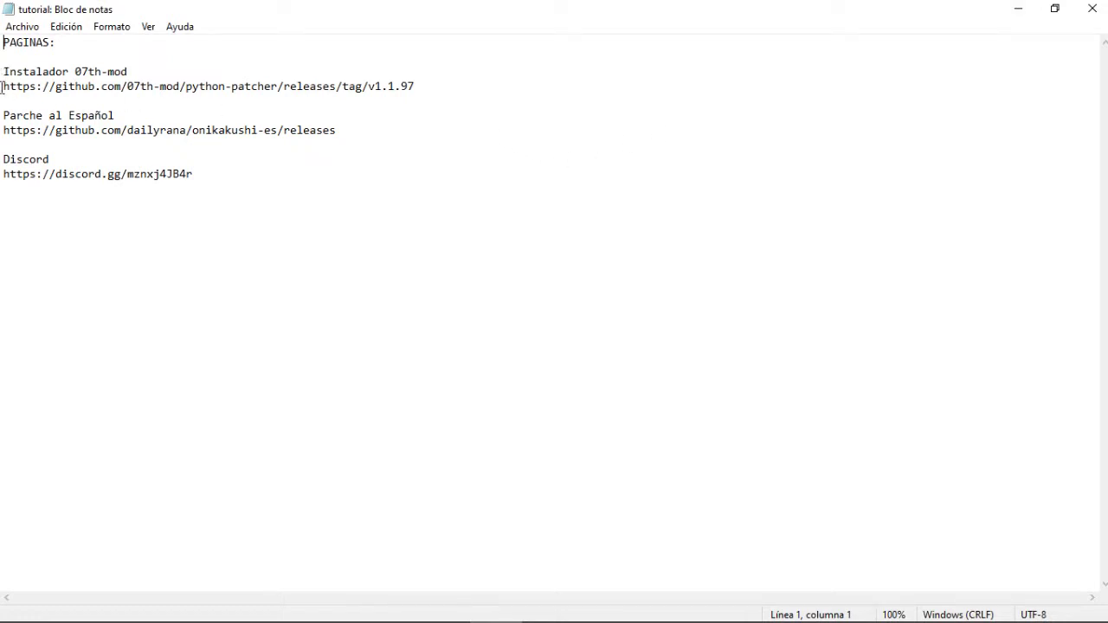
Step: Copy the Instalador 07th-mod link from the tutorial notes
drag(424, 89, 199, 76)
drag(5, 102, 2, 90)
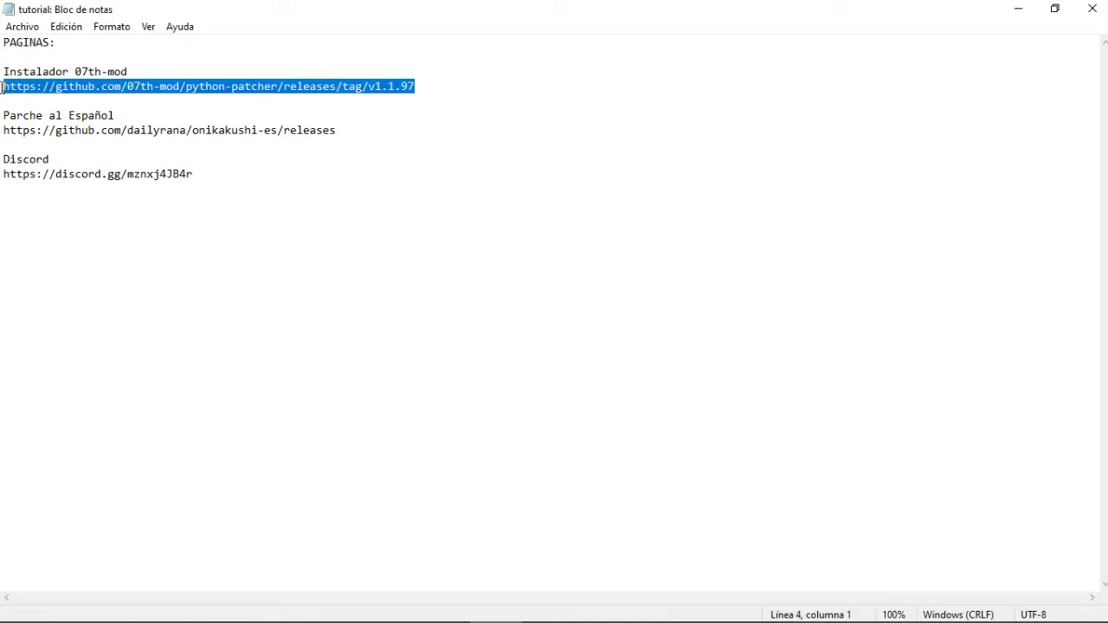
right_click(36, 84)
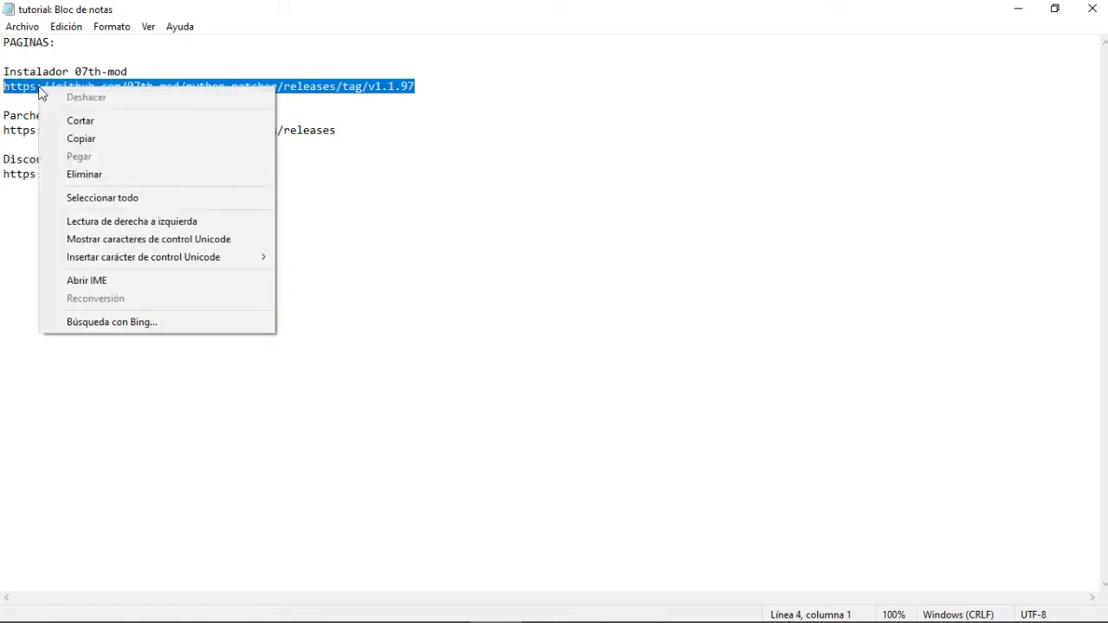
click(66, 138)
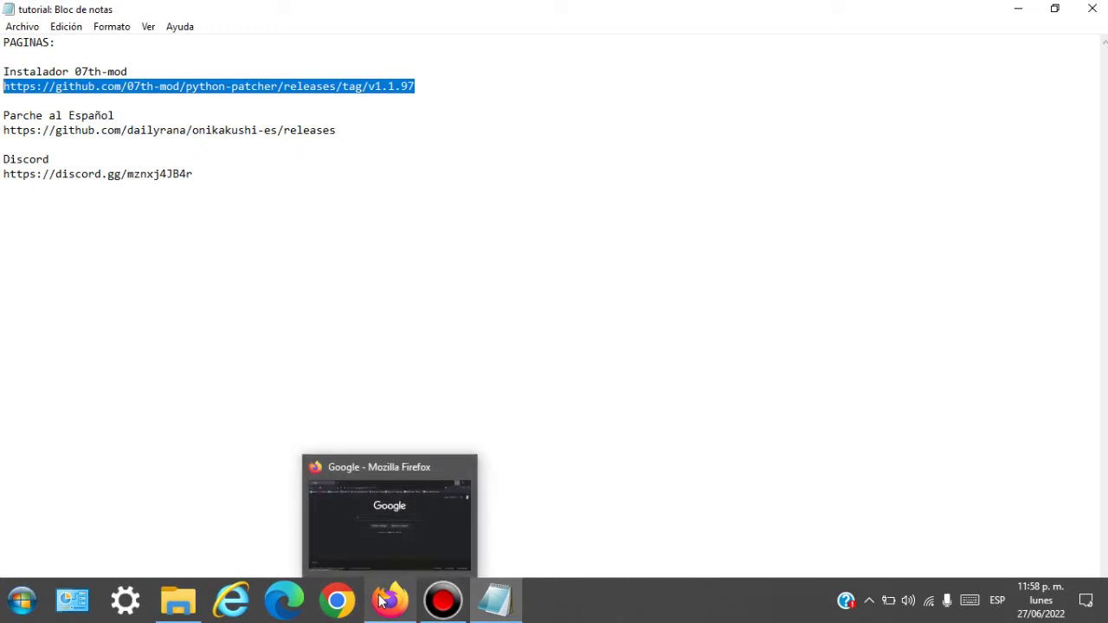
click(389, 600)
click(328, 51)
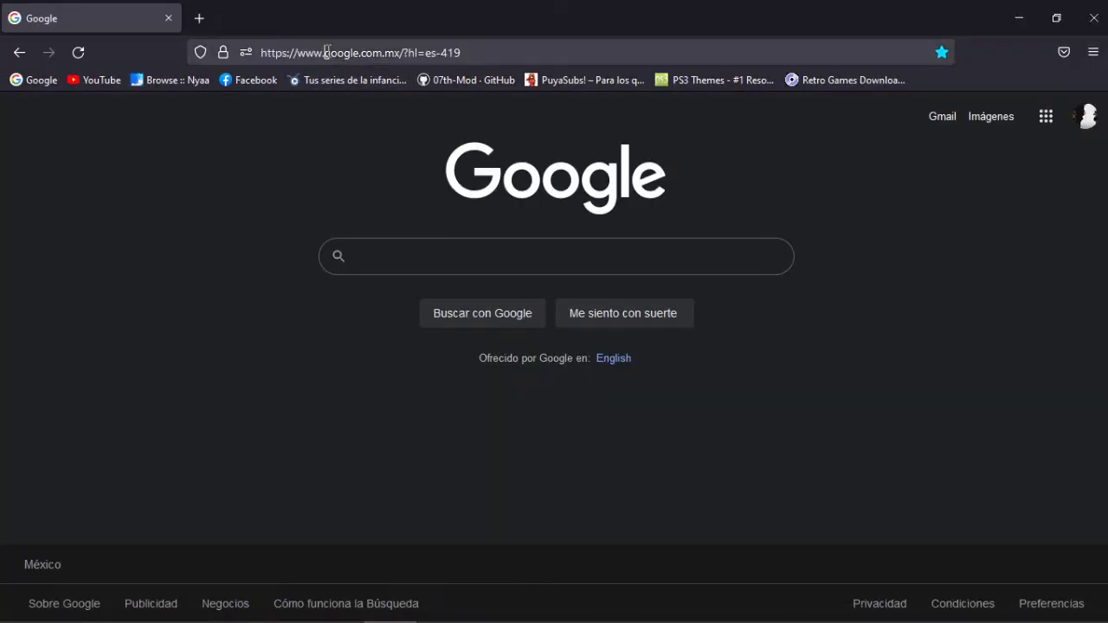
right_click(329, 51)
click(357, 169)
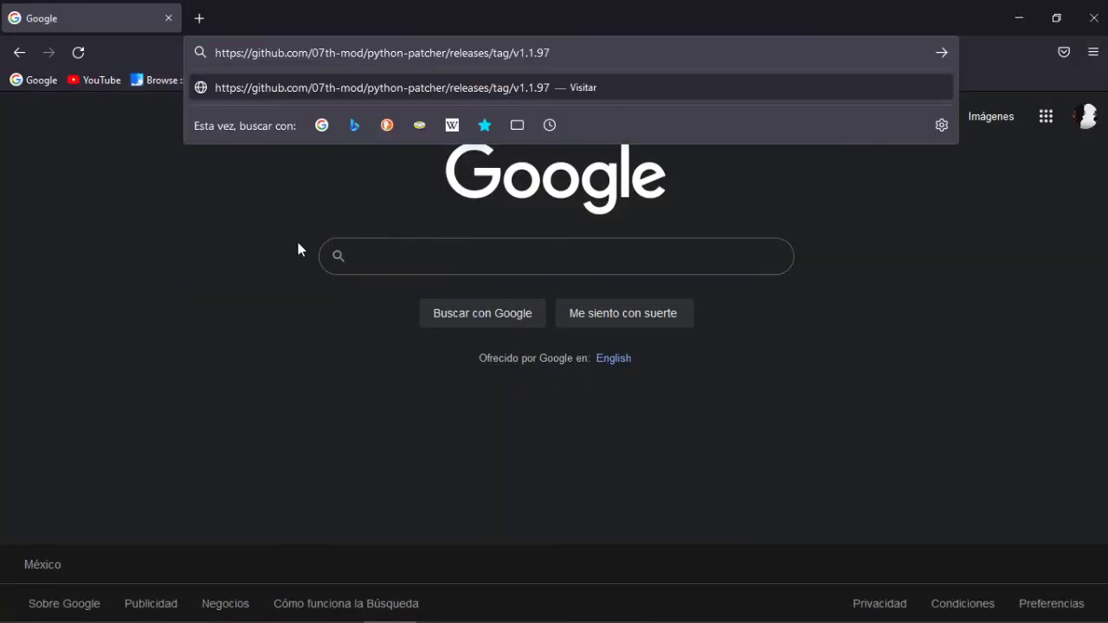
key(Return)
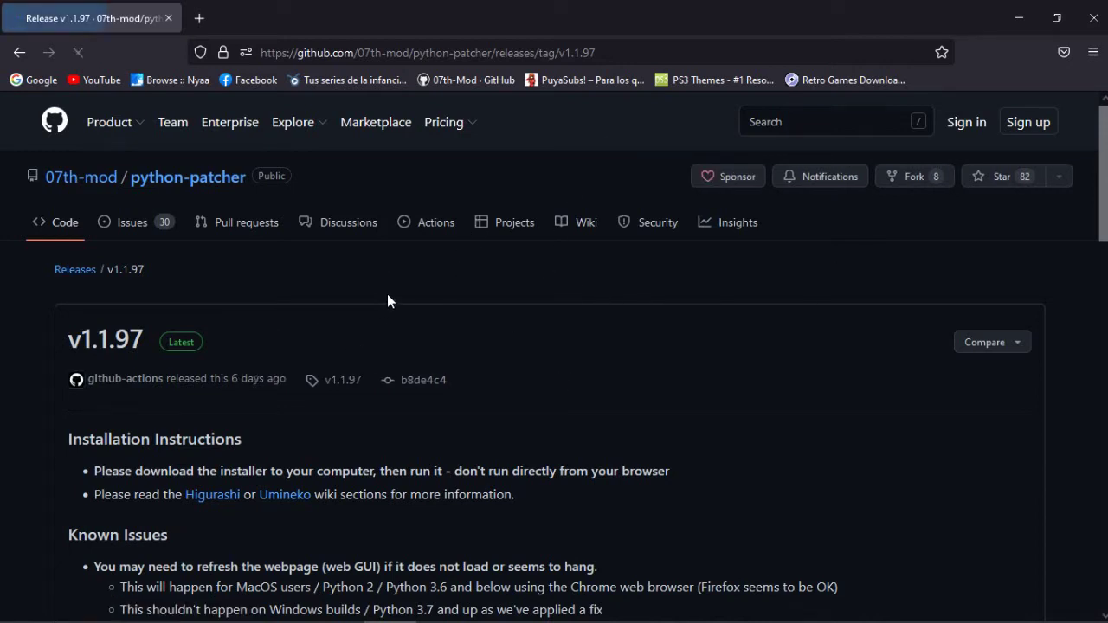
Step: Download 07th-Mod.Installer.Windows.exe from the v1.1.97 release assets
scroll(387, 294, down, 3)
scroll(389, 295, down, 12)
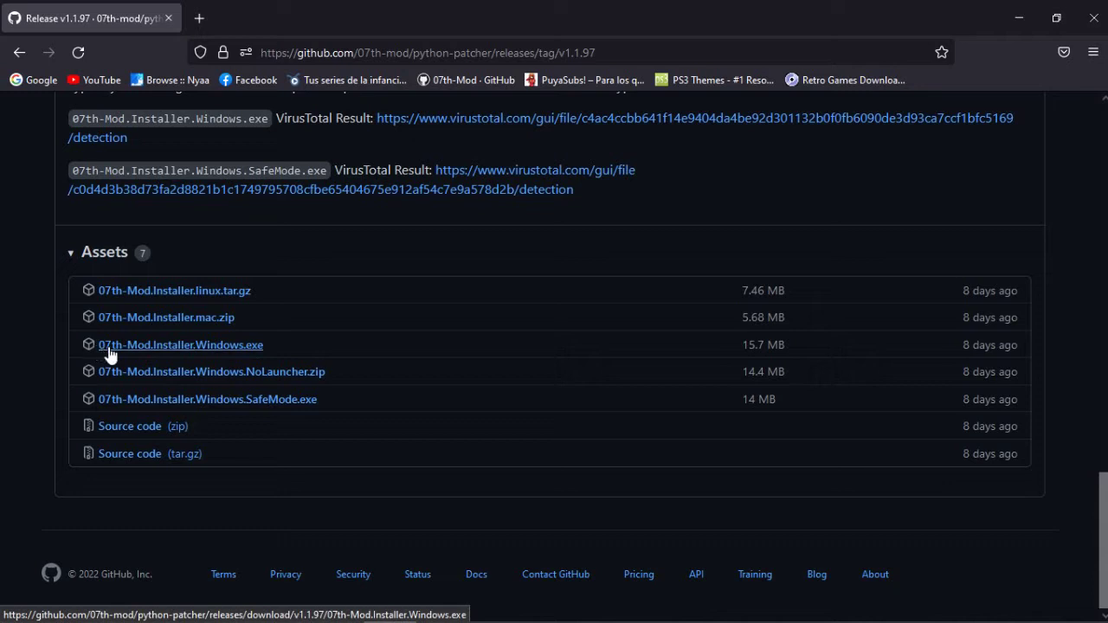
click(234, 347)
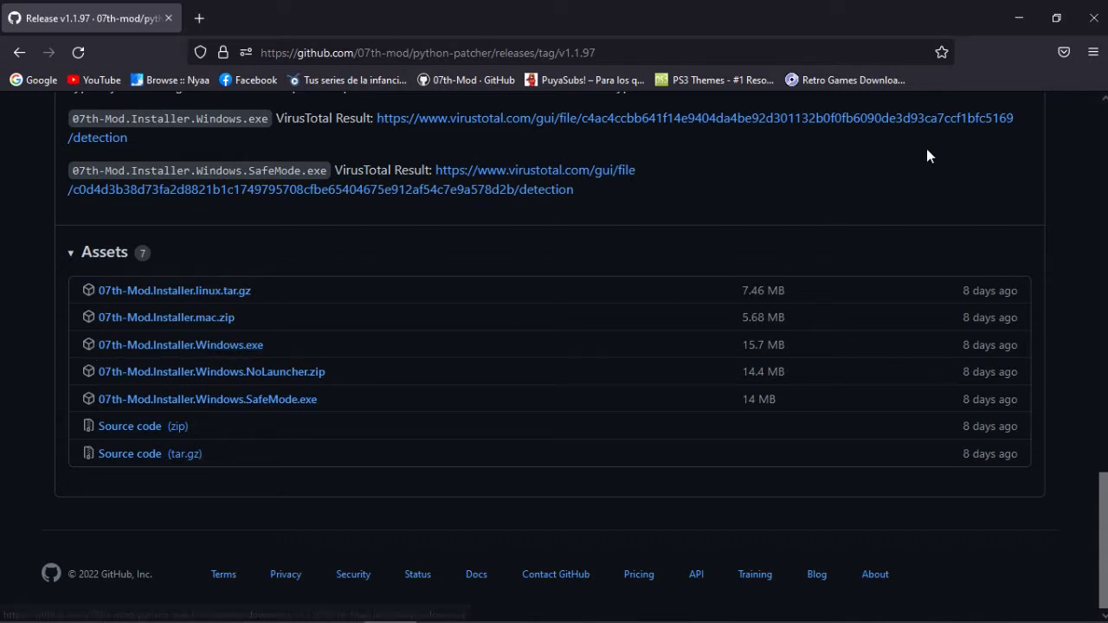
Step: Launch 07th-Mod.Installer.Windows from the PARCHE folder in Descargas and run the installer in text mode
click(1019, 18)
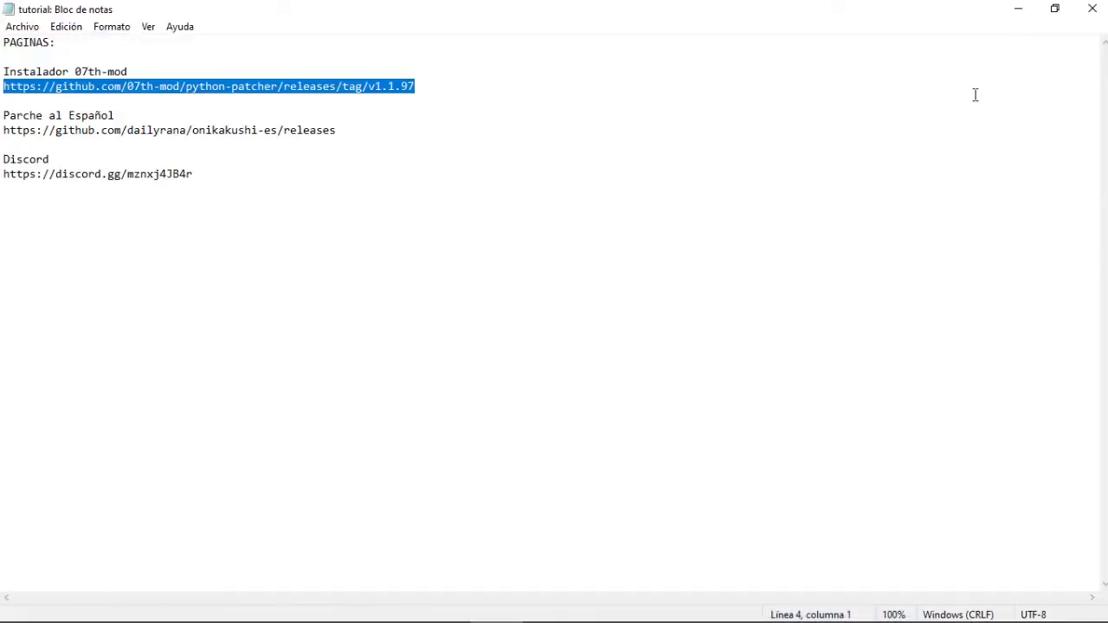
click(1019, 9)
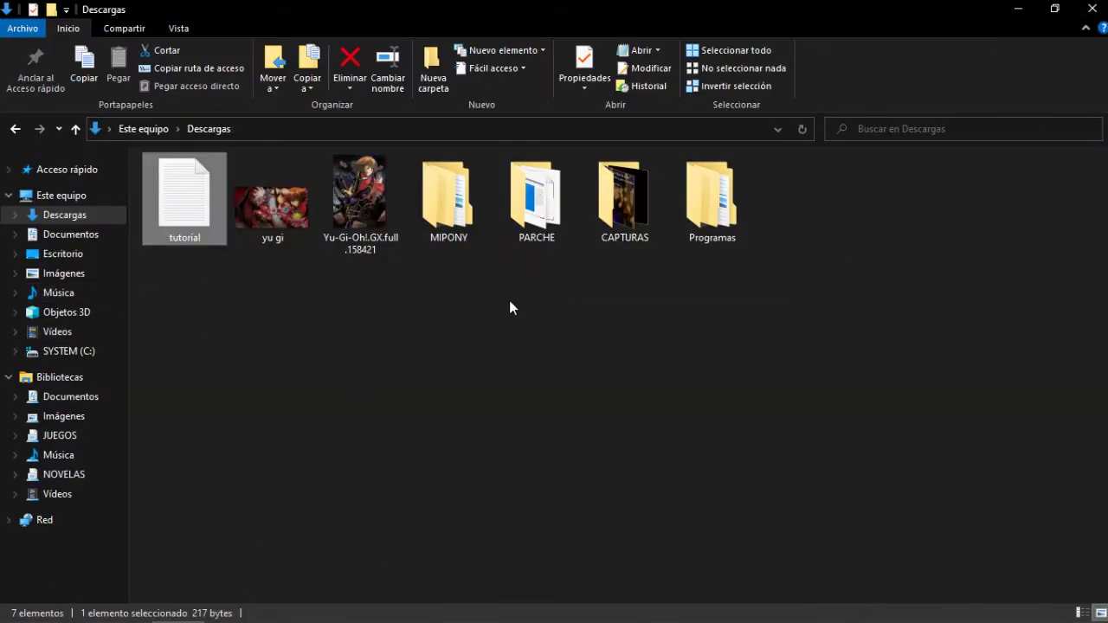
double_click(533, 209)
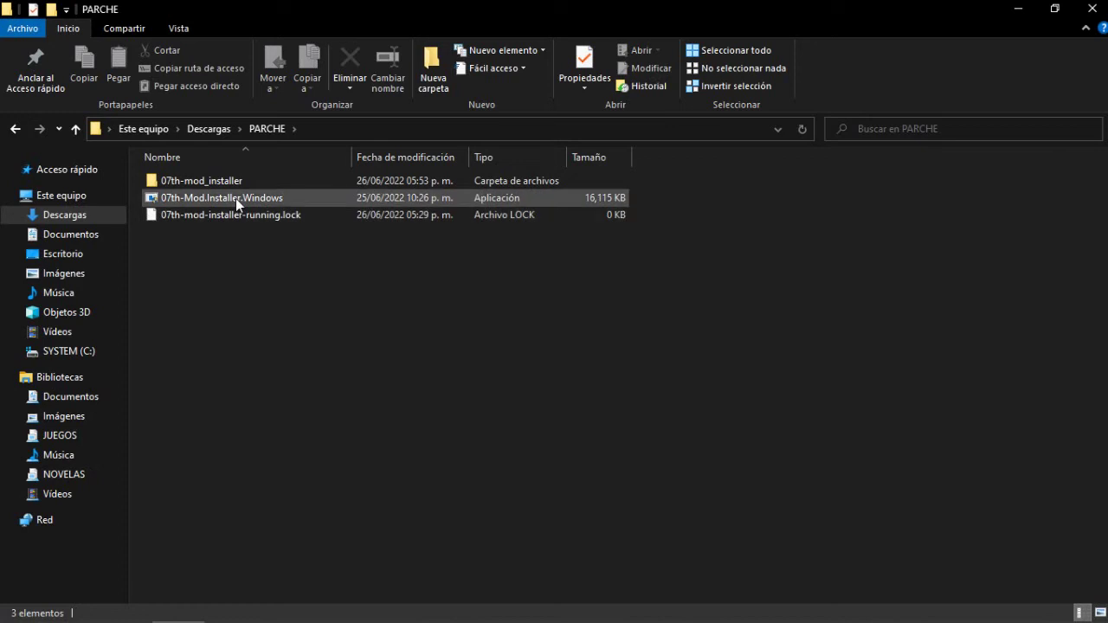
double_click(235, 198)
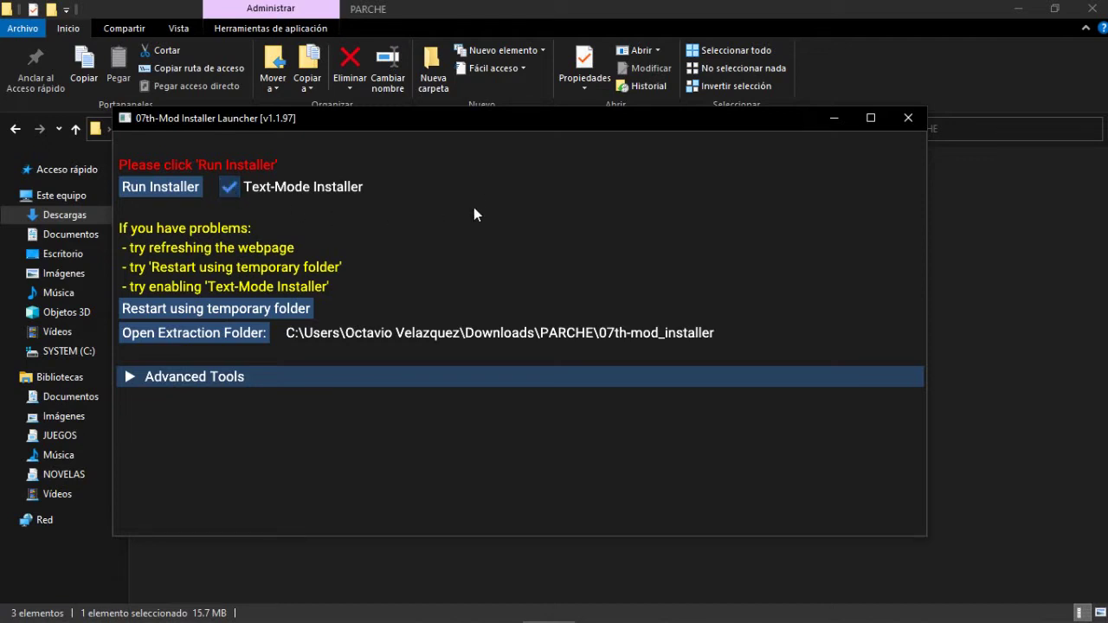
click(184, 187)
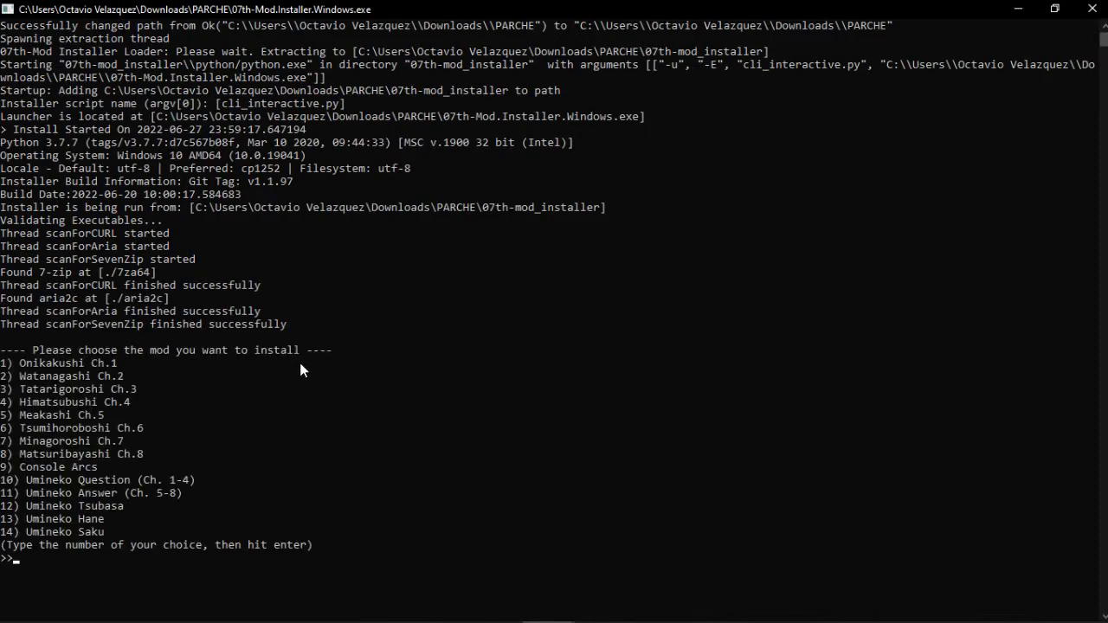
Step: Choose mod 1, Onikakushi Ch.1, and variant 1, full, for installation
scroll(294, 373, down, 2)
scroll(380, 334, down, 2)
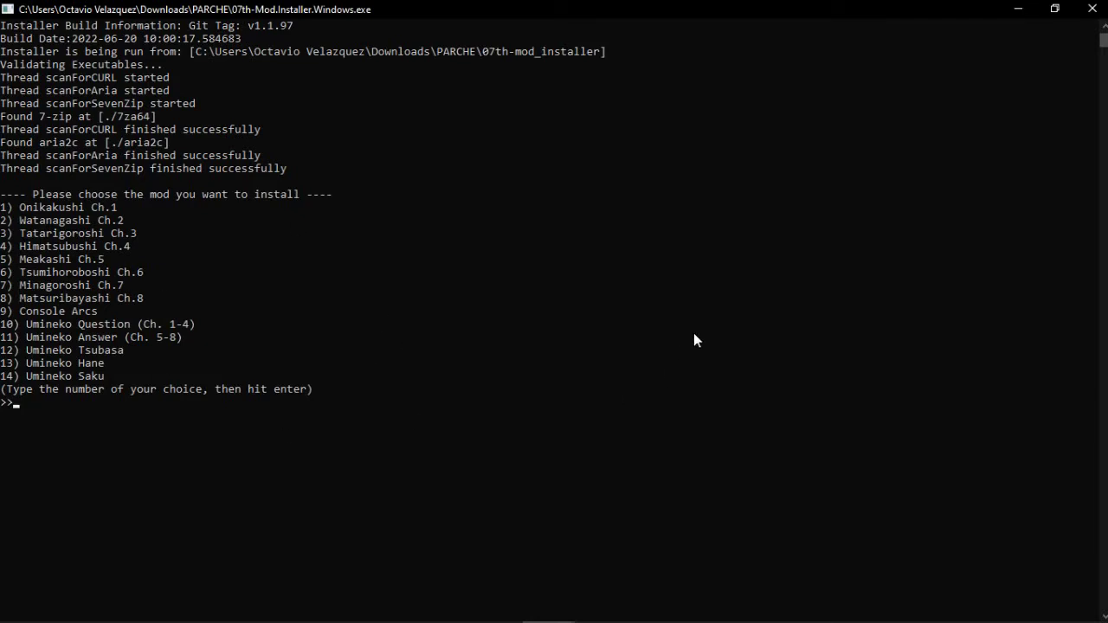
text(1)
key(Return)
scroll(507, 263, down, 5)
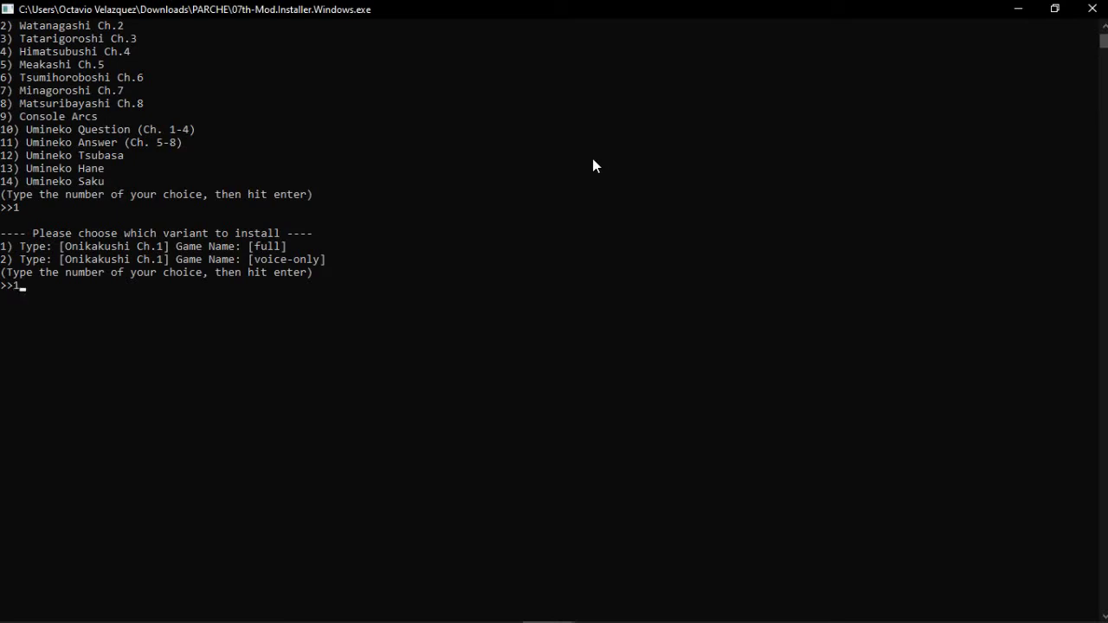
key(Return)
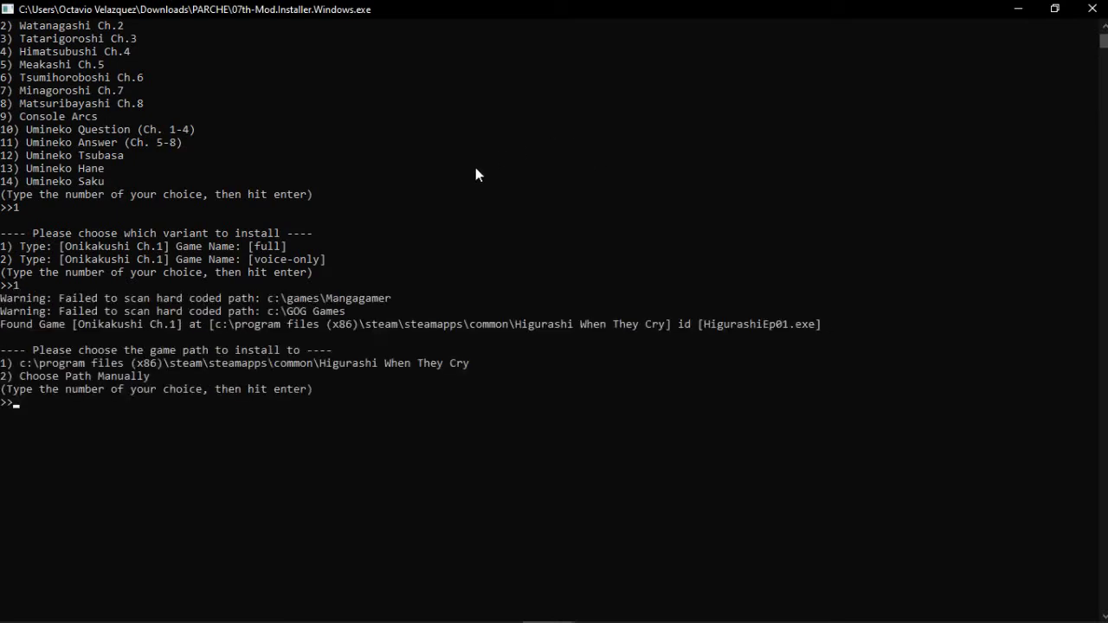
Step: Choose option 2, Choose Path Manually, for the game's install path
scroll(474, 169, down, 3)
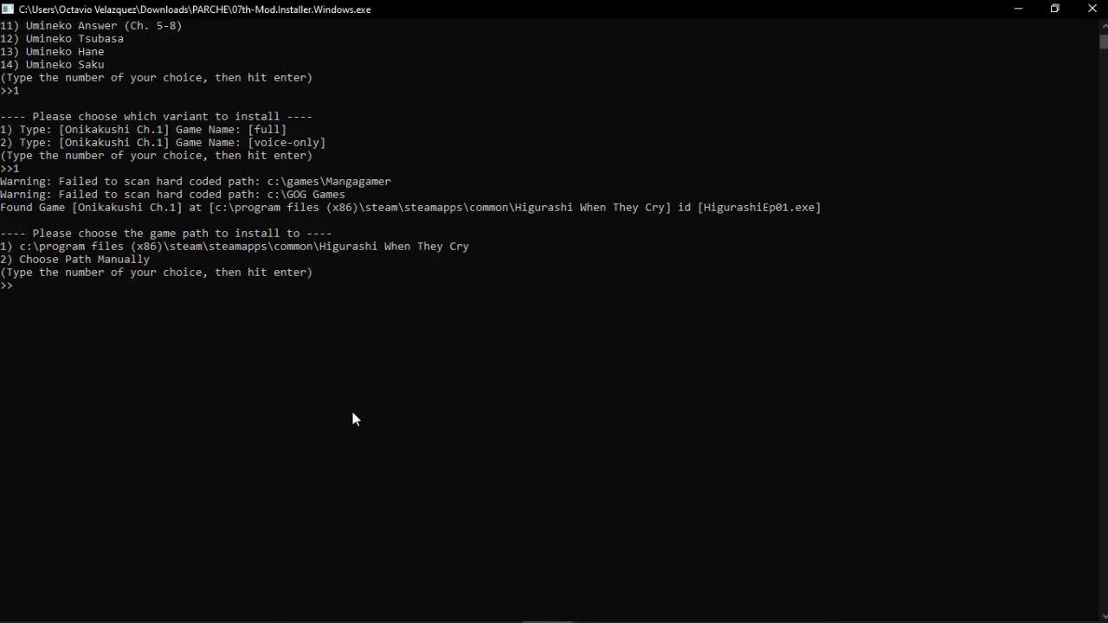
scroll(130, 278, down, 1)
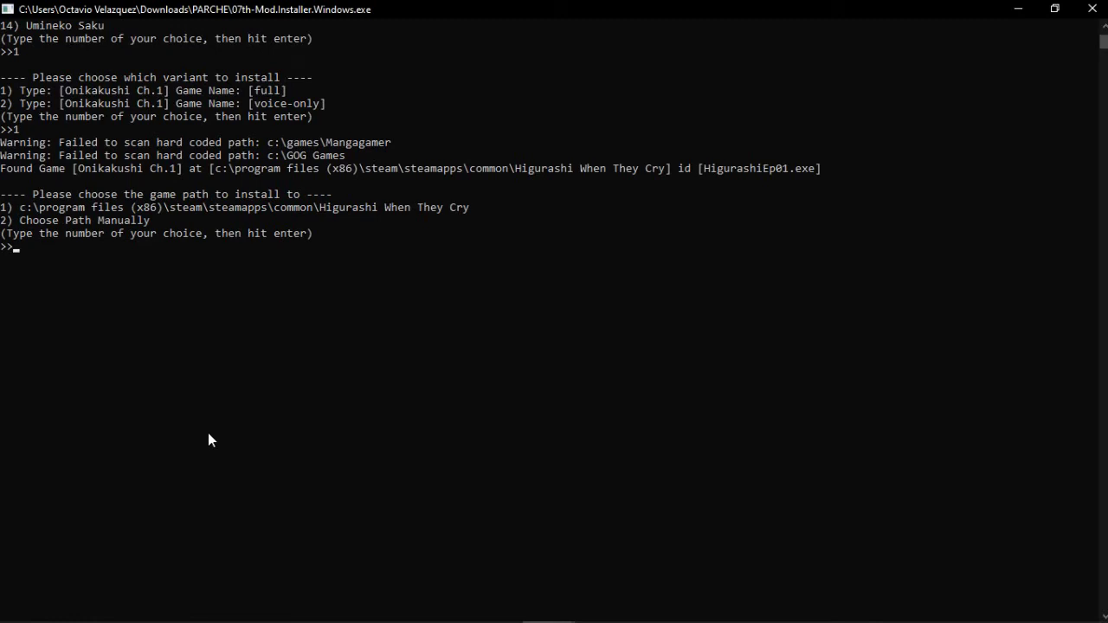
text(2)
key(Return)
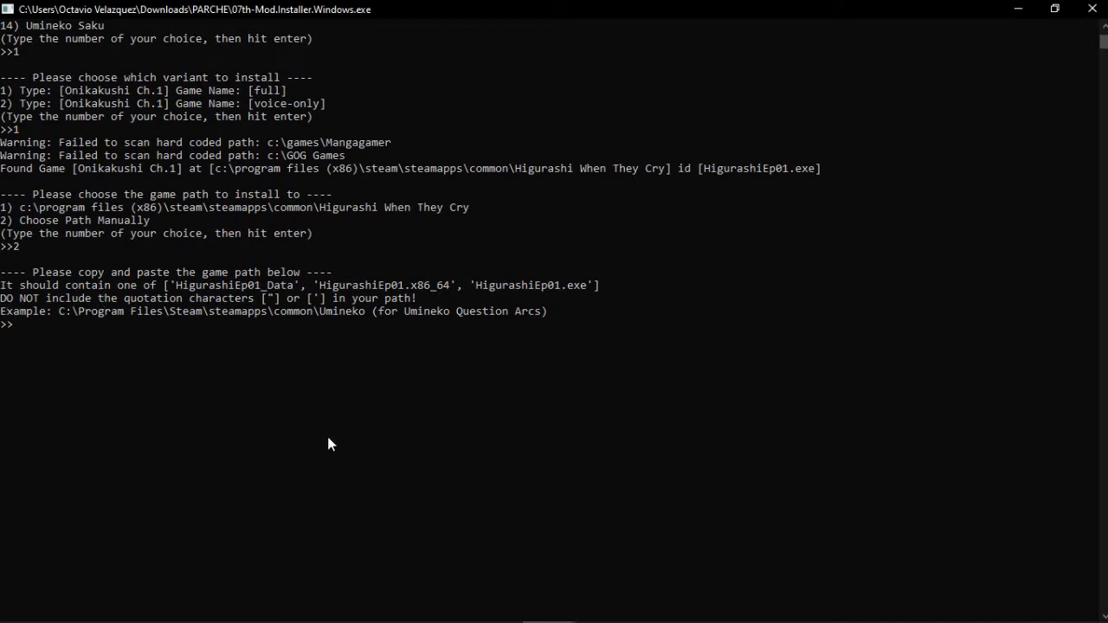
Step: Minimize the installer console and launcher, and open the Higurashi When They Cry folder on the desktop
click(1018, 11)
click(1018, 10)
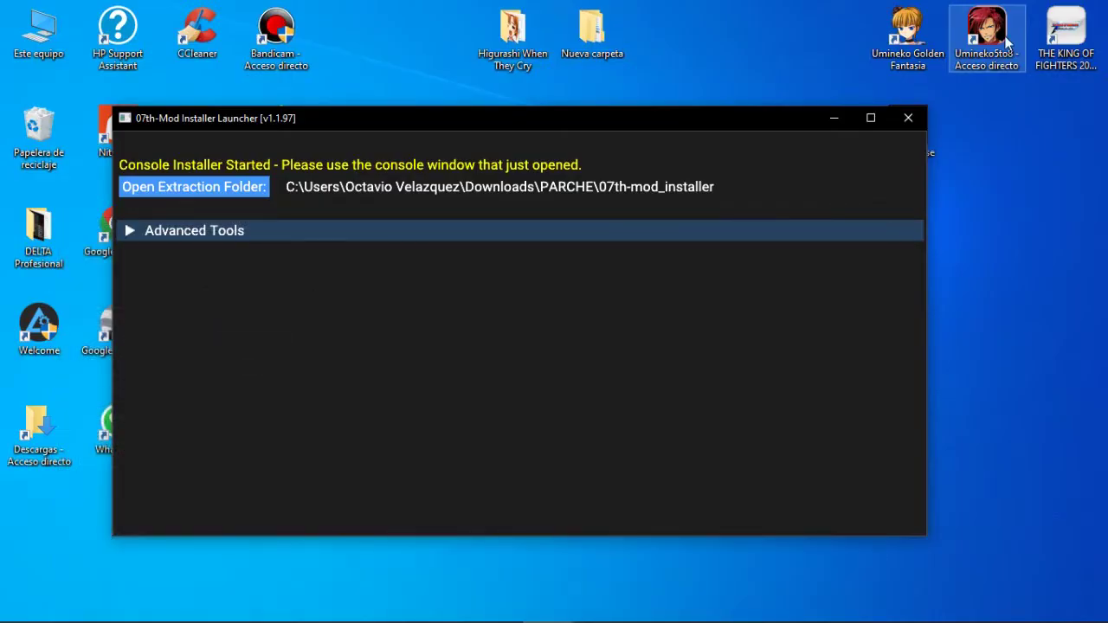
click(835, 118)
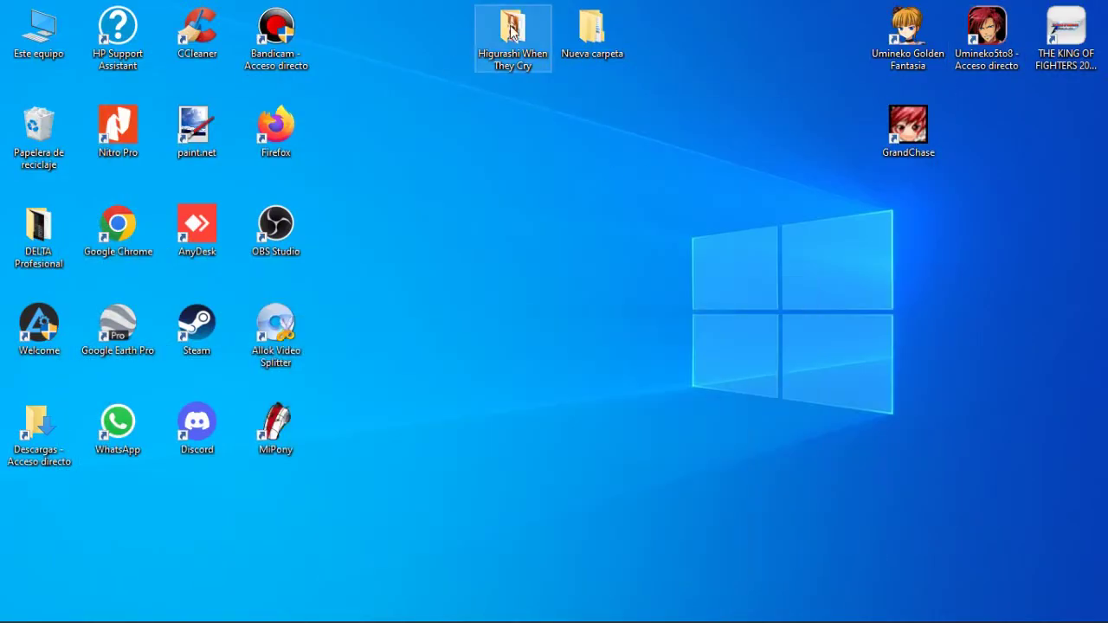
double_click(512, 31)
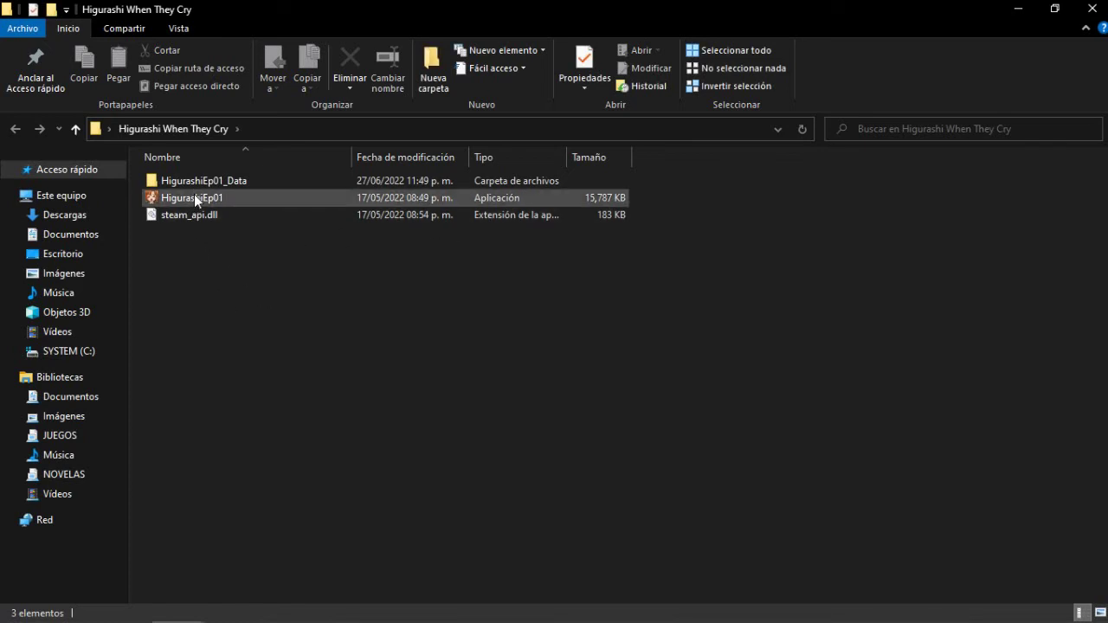
Step: Copy the full path of the Higurashi When They Cry folder and minimize its window
click(301, 129)
key(ctrl+c)
right_click(301, 129)
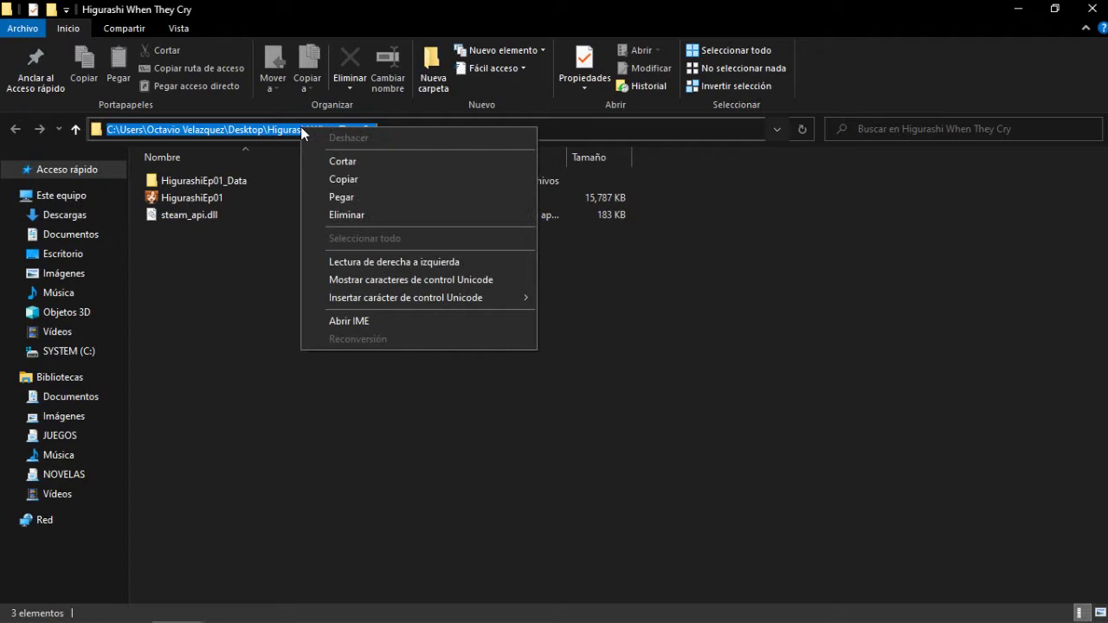
click(335, 180)
click(1018, 9)
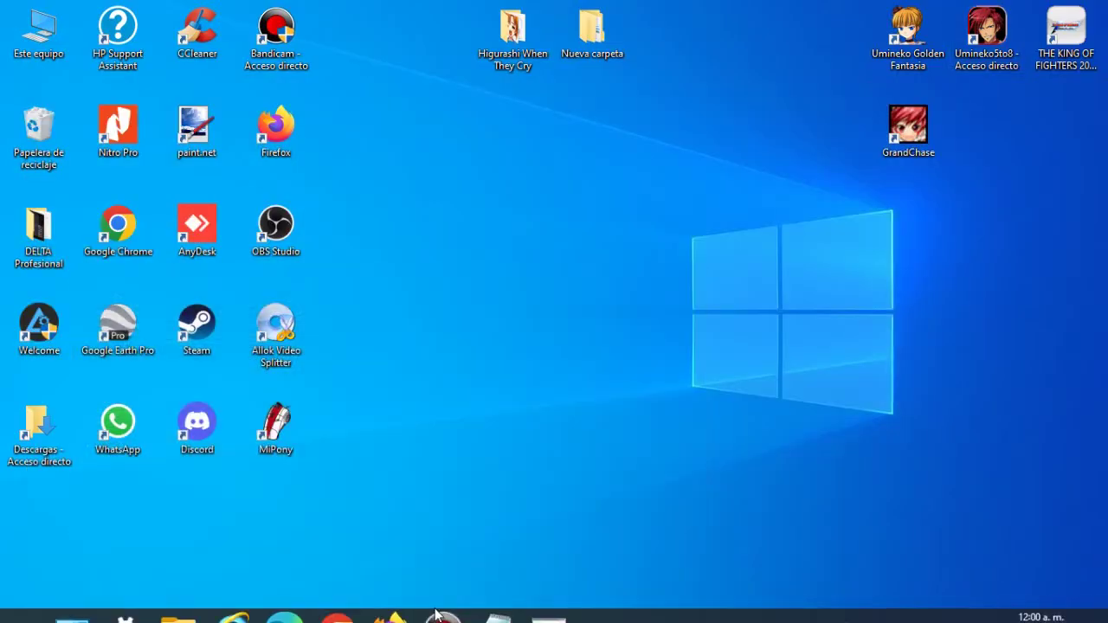
Step: Switch back to the 07th-Mod installer console and submit the copied folder path as the game path
mouse_move(547, 600)
click(582, 514)
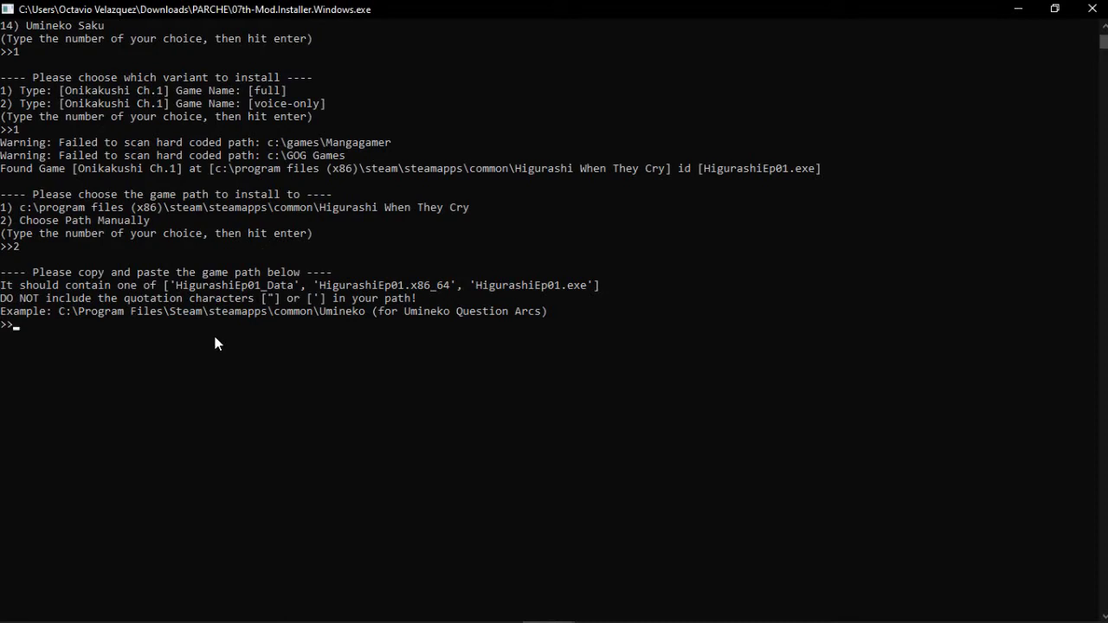
key(ctrl+v)
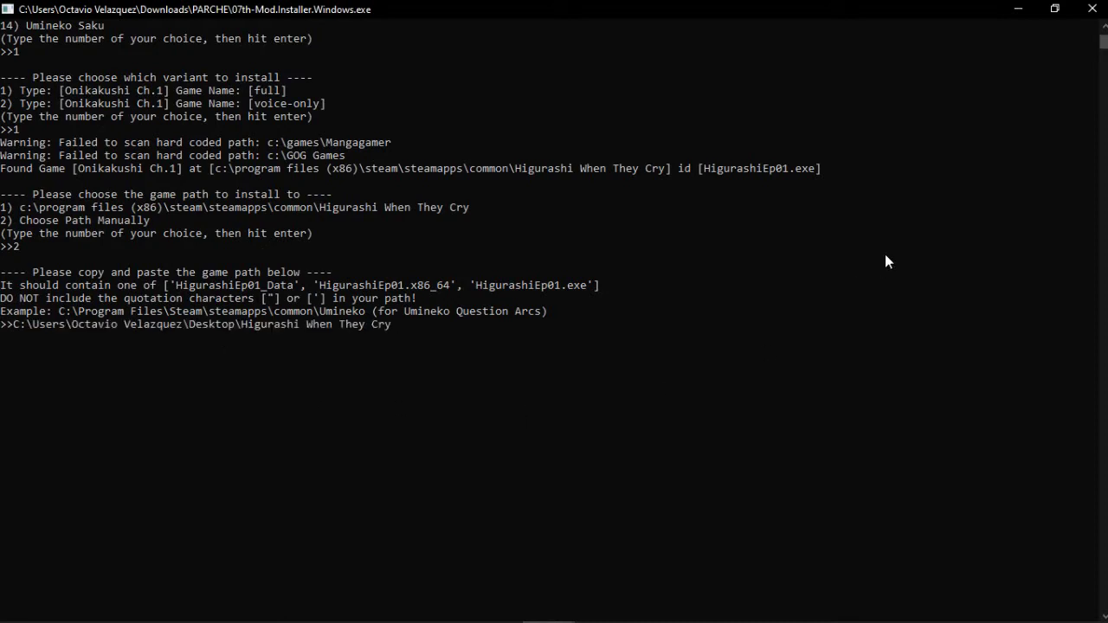
key(Return)
Step: Answer y to the game saves warning and y to enable Update Steamgrid Icons
scroll(523, 273, down, 7)
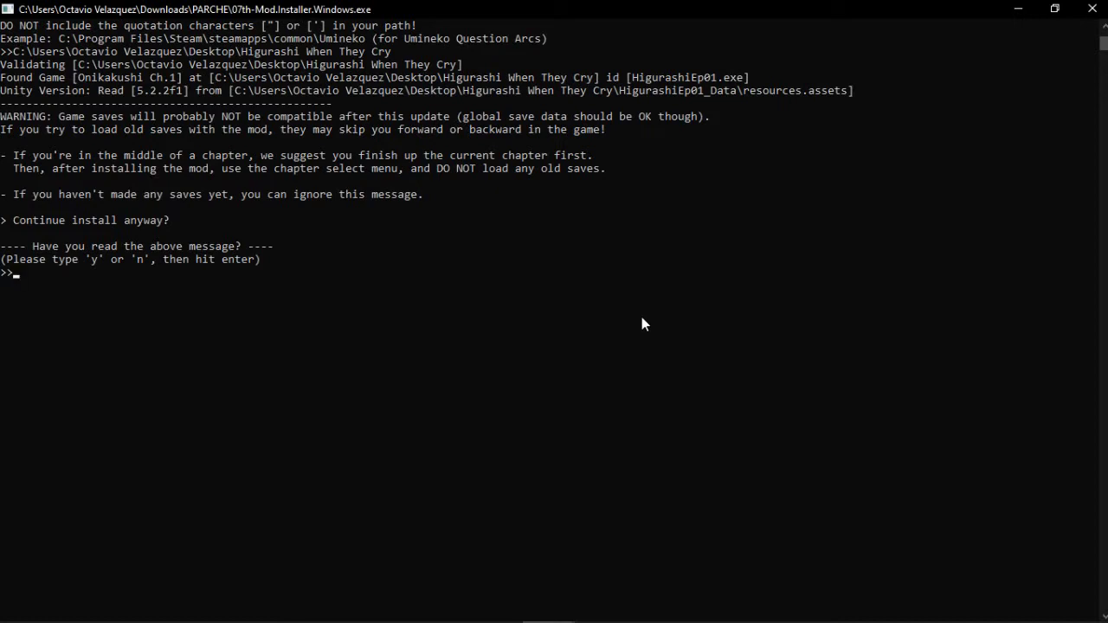
text(y)
key(Return)
scroll(506, 178, down, 2)
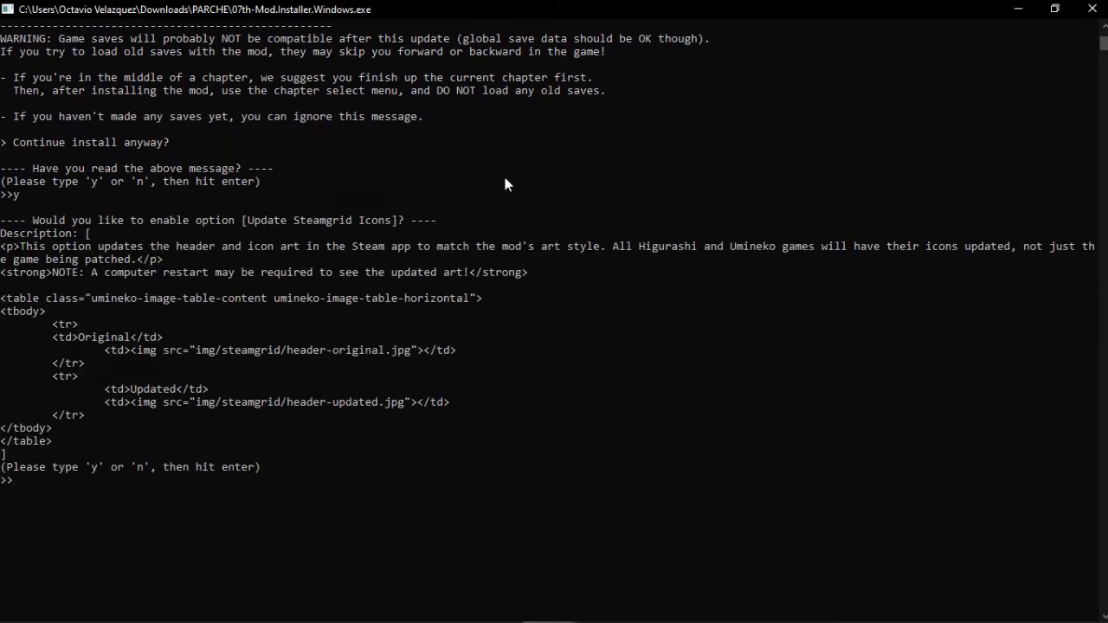
scroll(520, 177, down, 2)
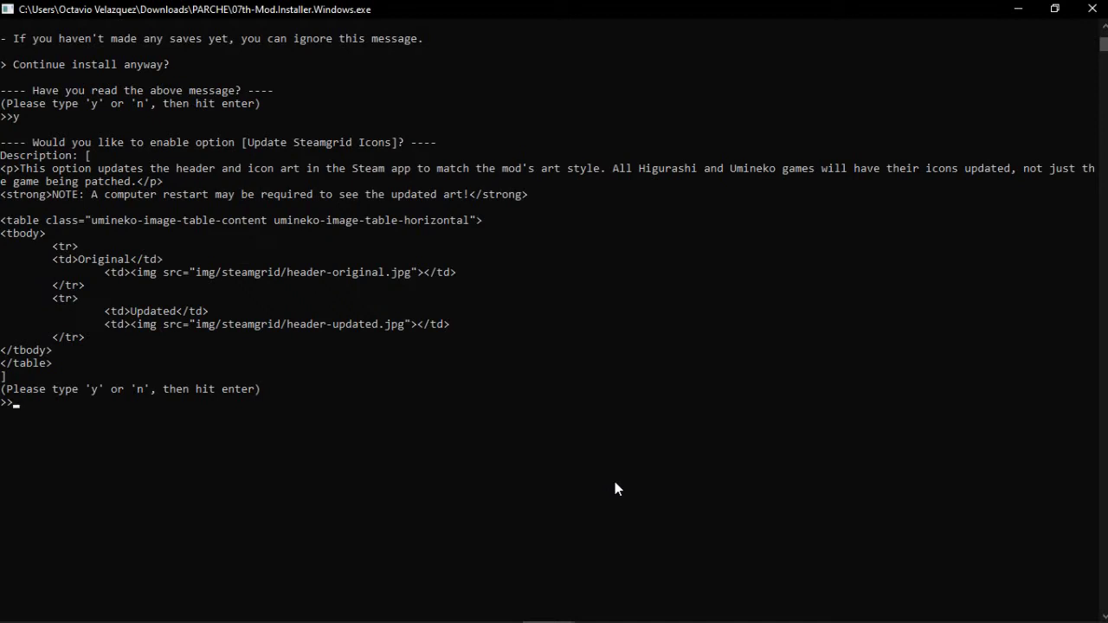
text(y)
key(Return)
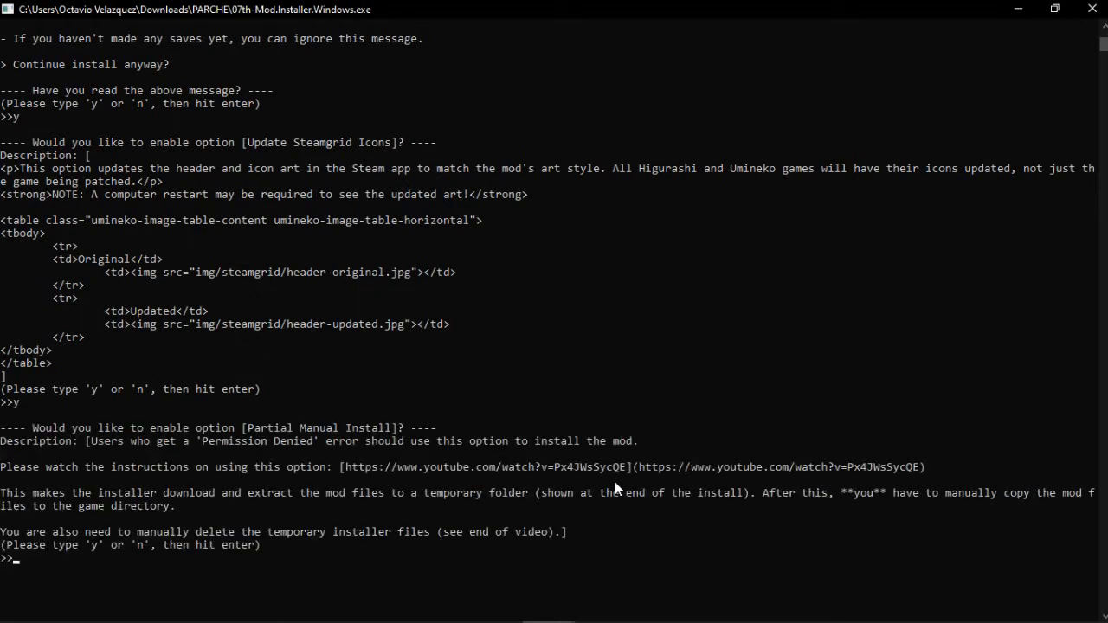
Step: Answer n to Partial Manual Install and choose 1, English, as the alternate language
scroll(596, 453, down, 3)
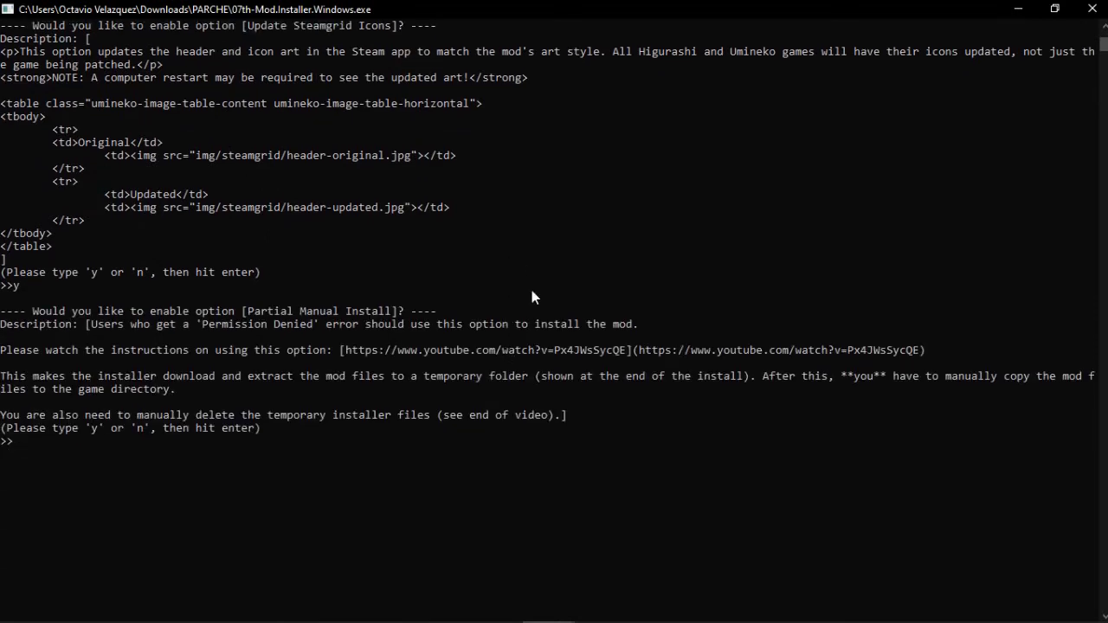
scroll(465, 466, down, 2)
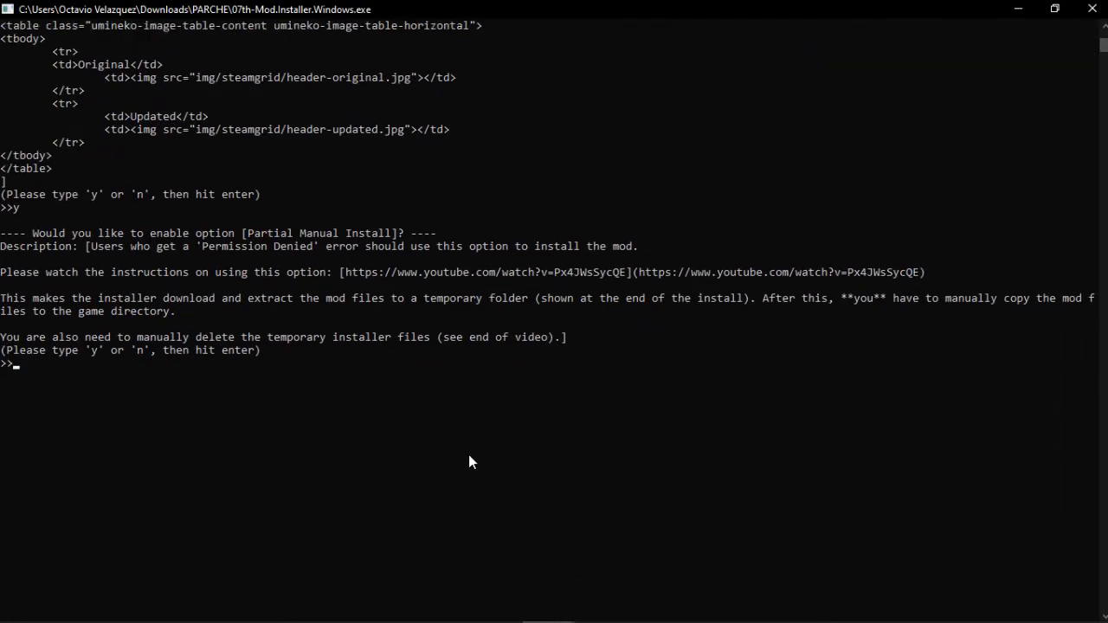
scroll(484, 399, down, 1)
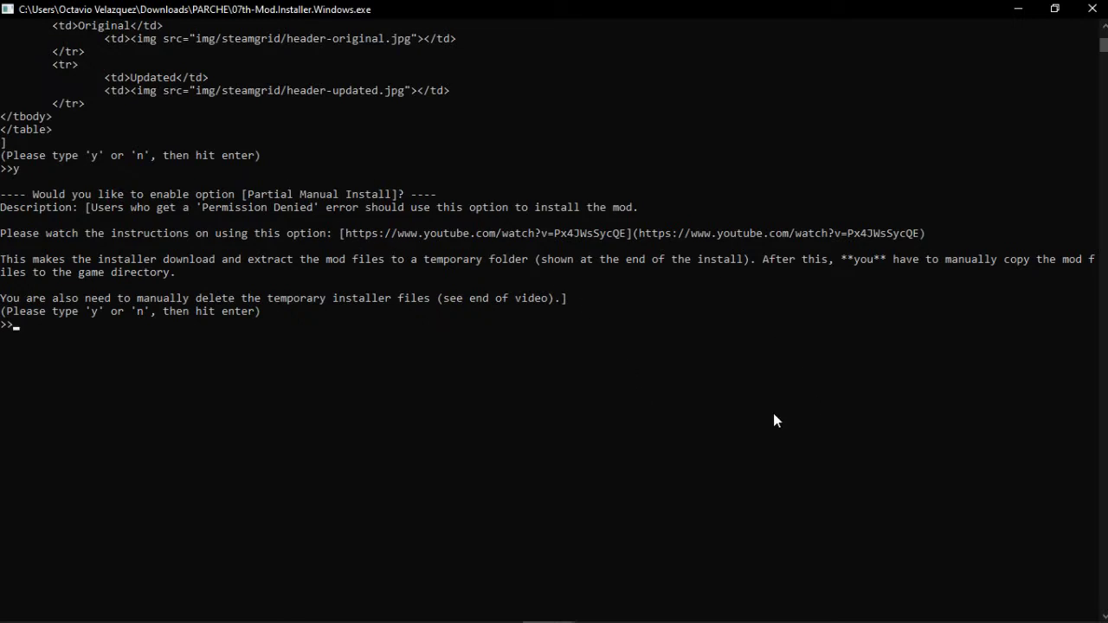
text(n)
key(Return)
scroll(580, 238, down, 6)
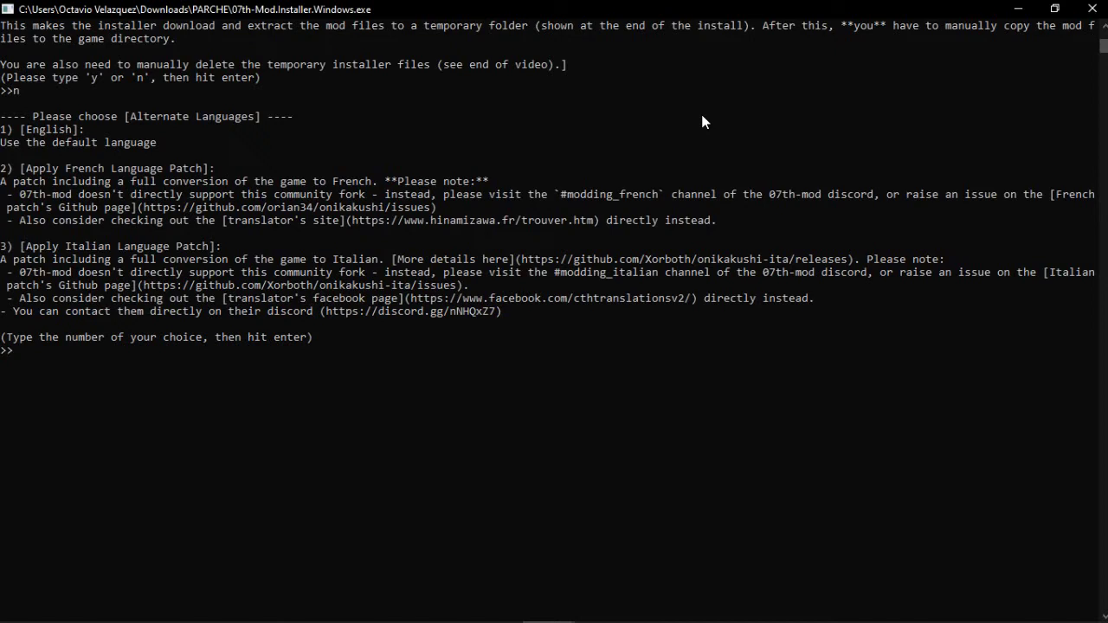
text(1)
key(Return)
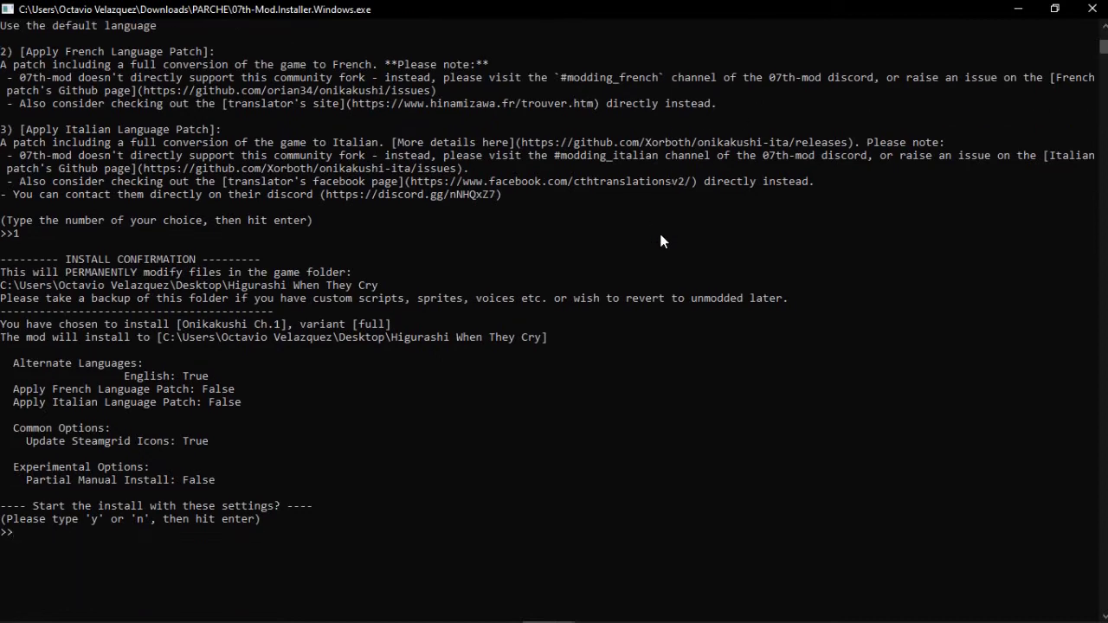
Step: Review the install confirmation summary and answer y to start the install with these settings
scroll(659, 230, down, 2)
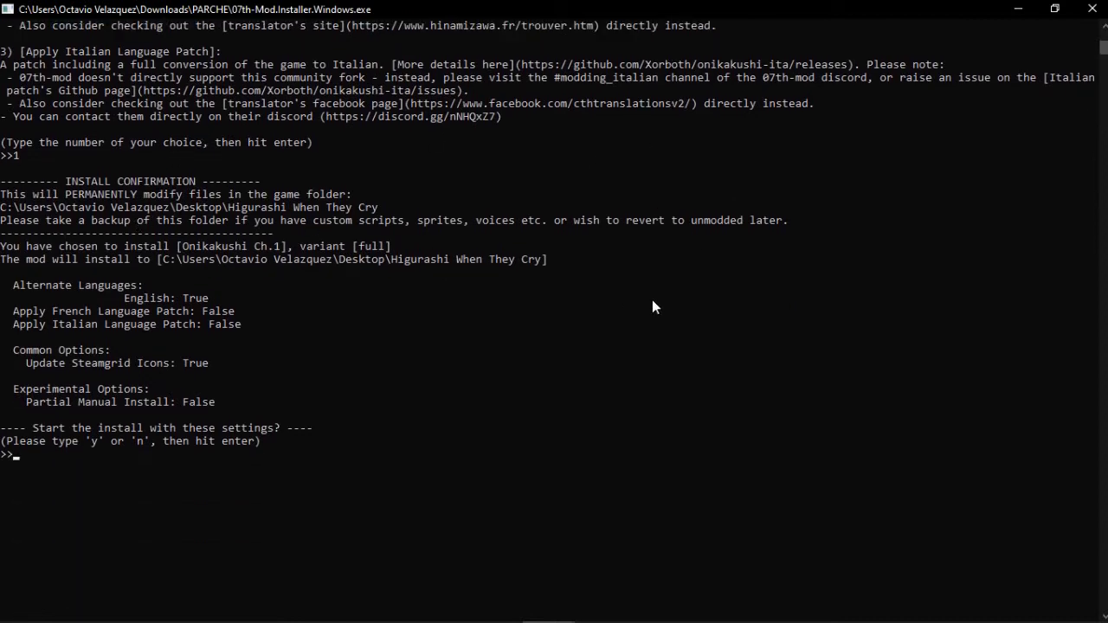
scroll(491, 286, down, 2)
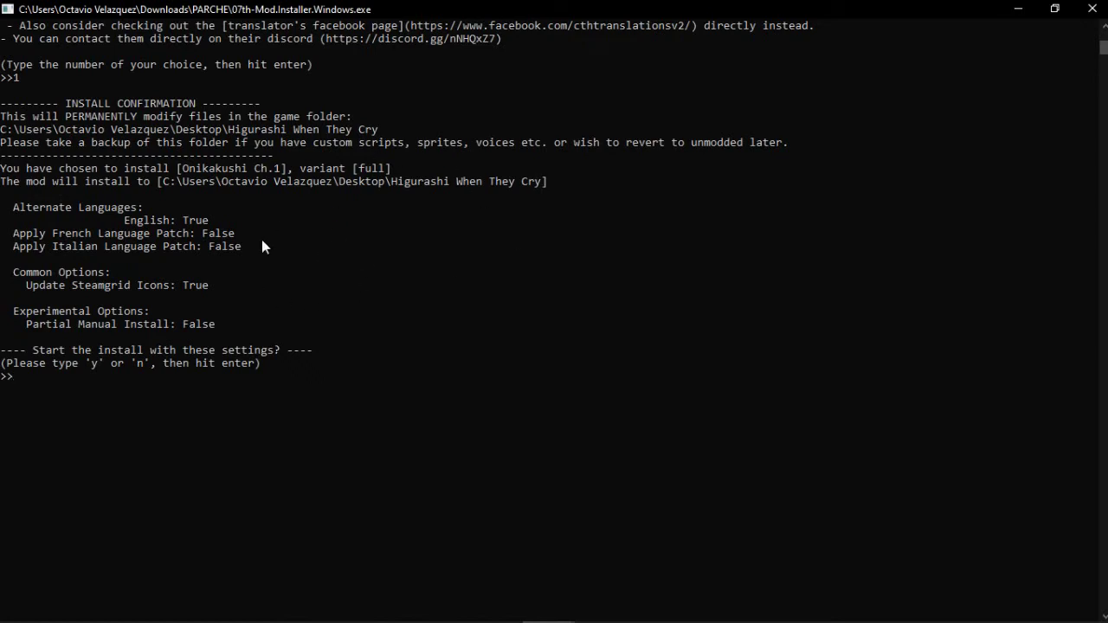
scroll(597, 254, down, 1)
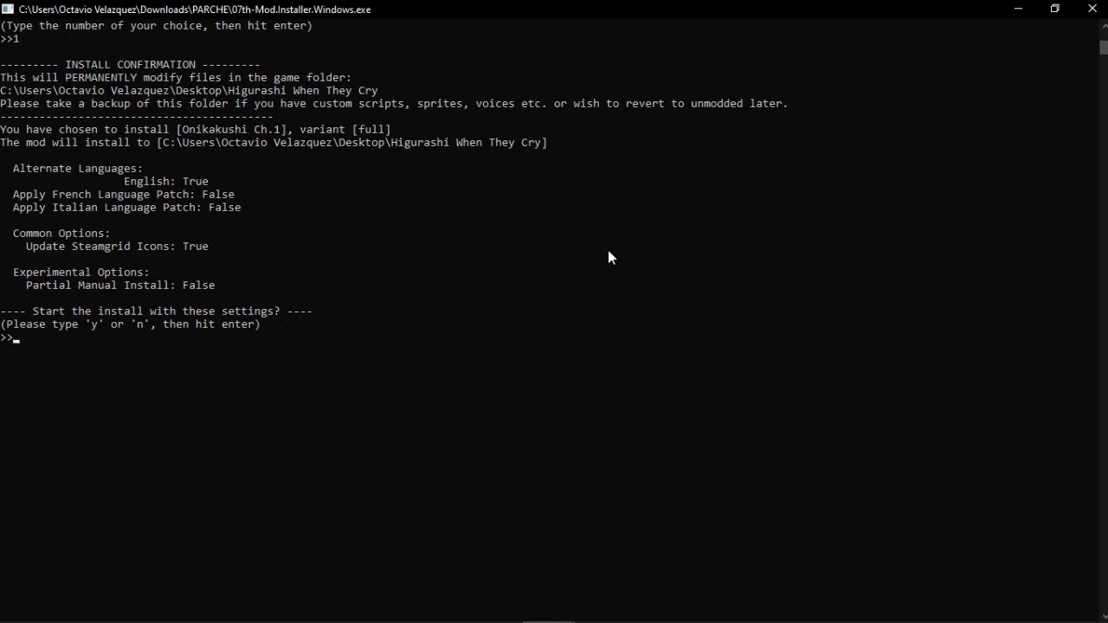
text(y)
key(Return)
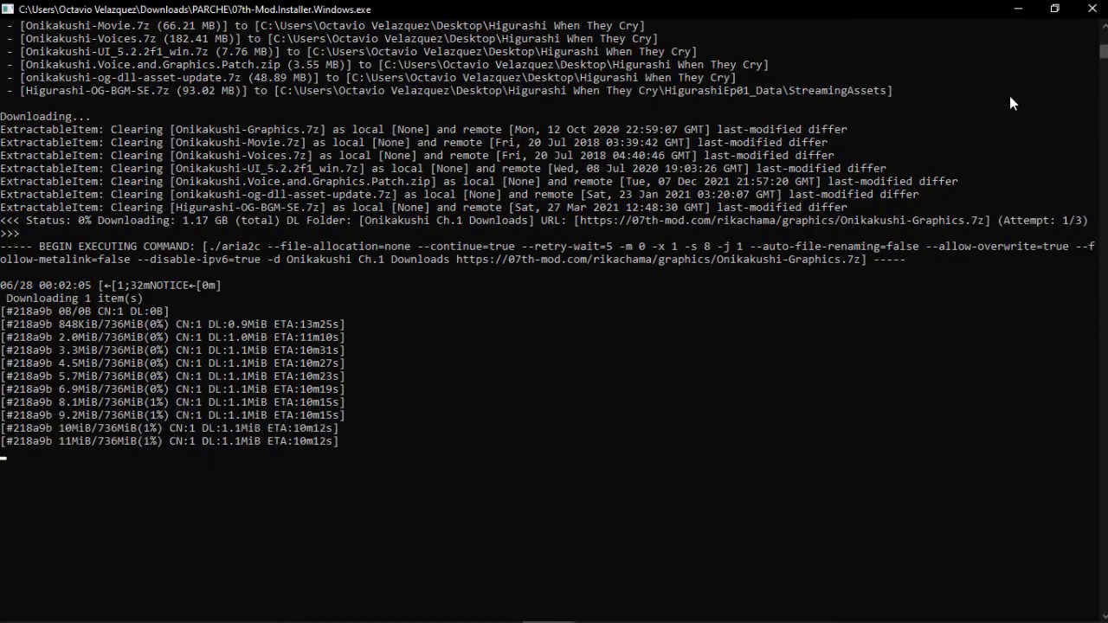
Step: Close the installer console and launch HigurashiEp01 from the Higurashi When They Cry folder inside Nueva carpeta
click(1093, 9)
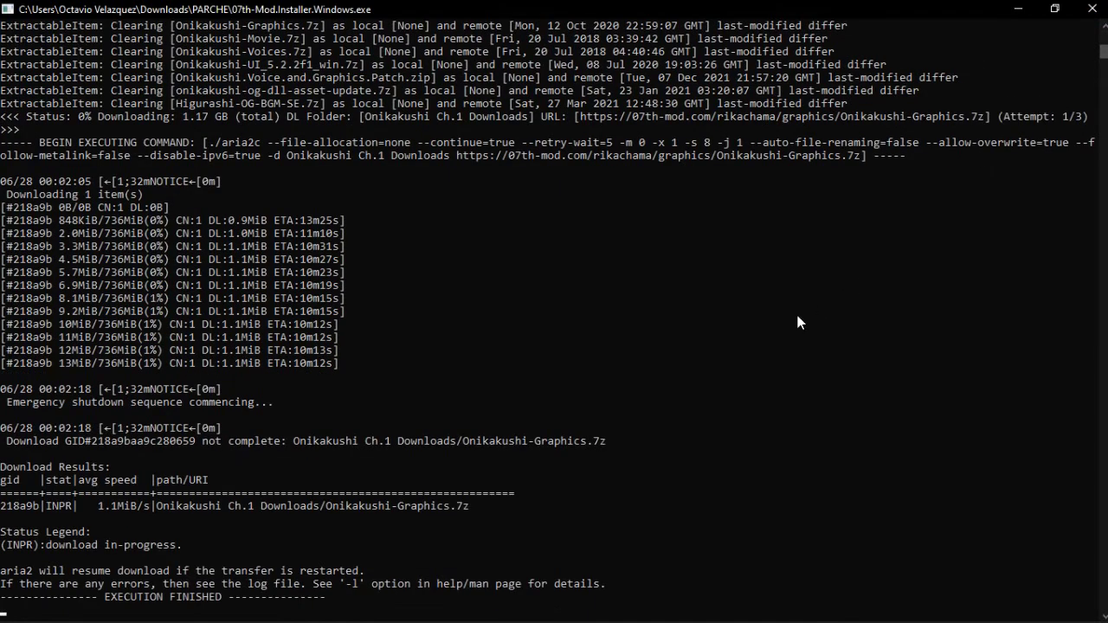
click(1093, 9)
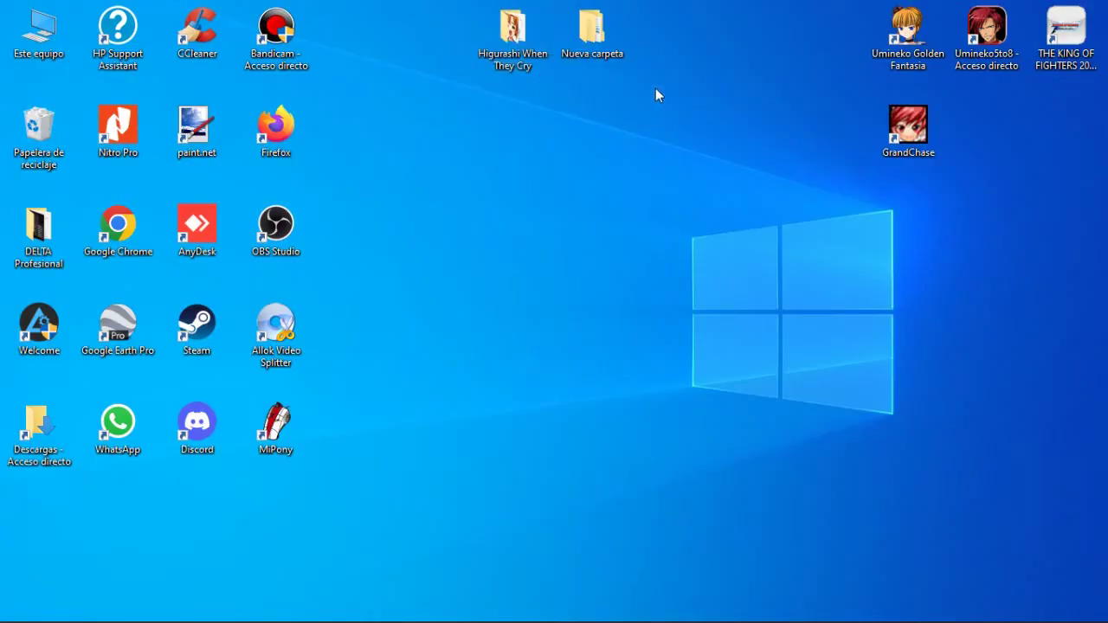
double_click(592, 30)
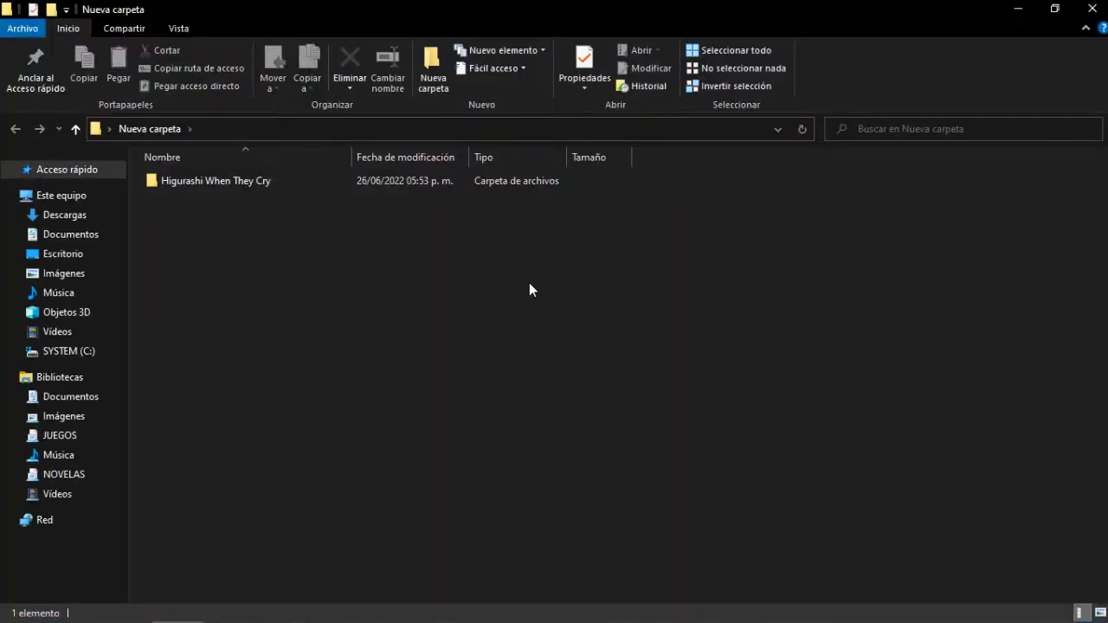
double_click(229, 180)
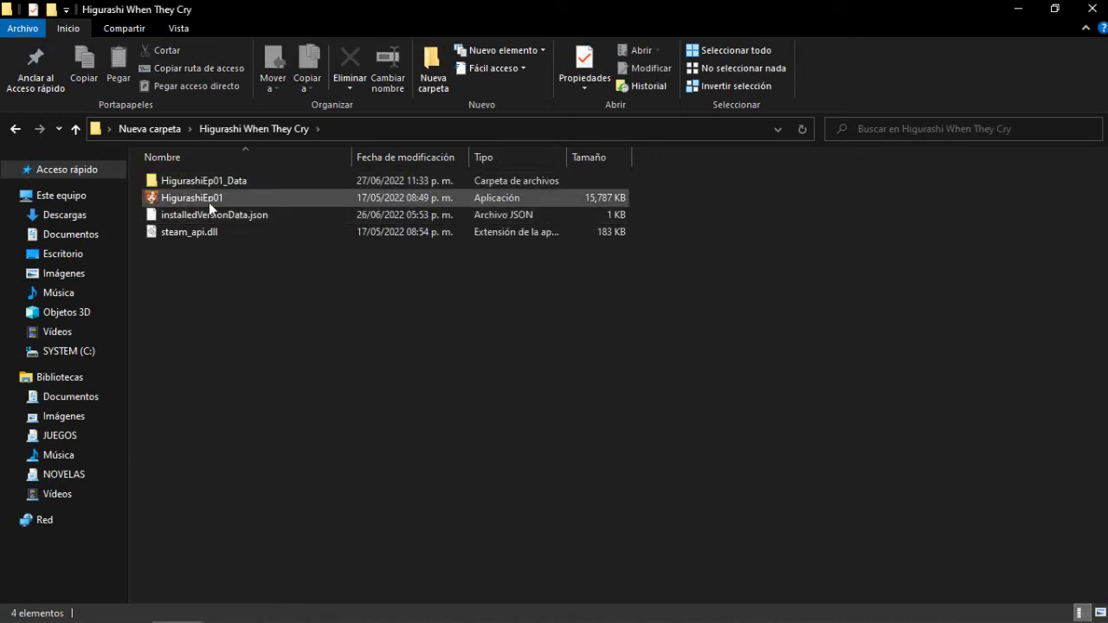
double_click(209, 202)
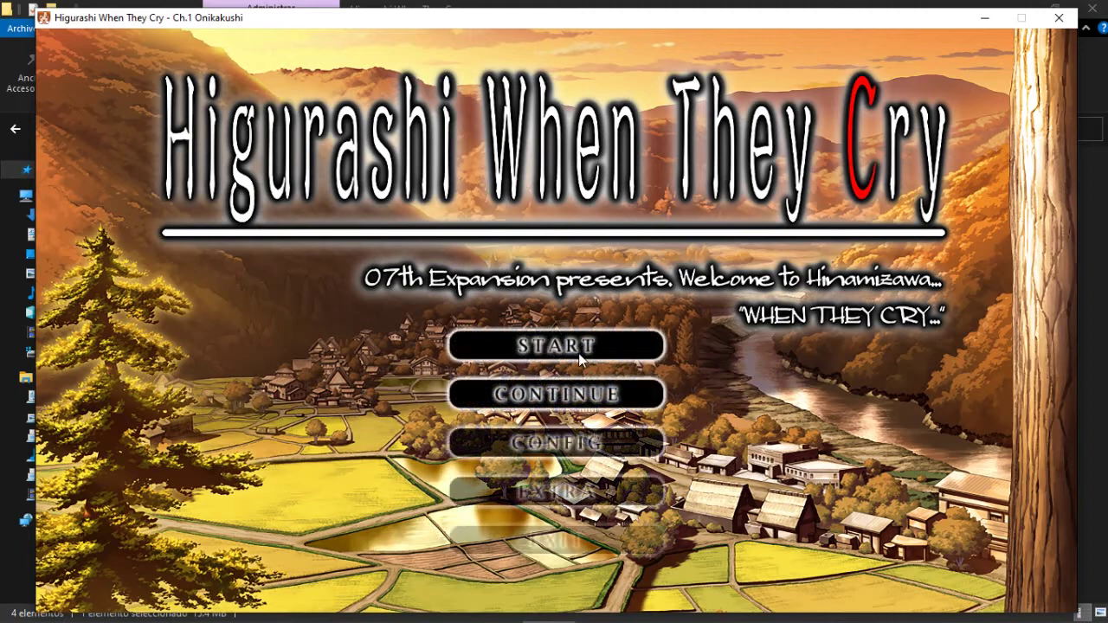
Step: Play the start of the Onikakushi chapter to check the modded game and its text log, and quit the game
click(571, 347)
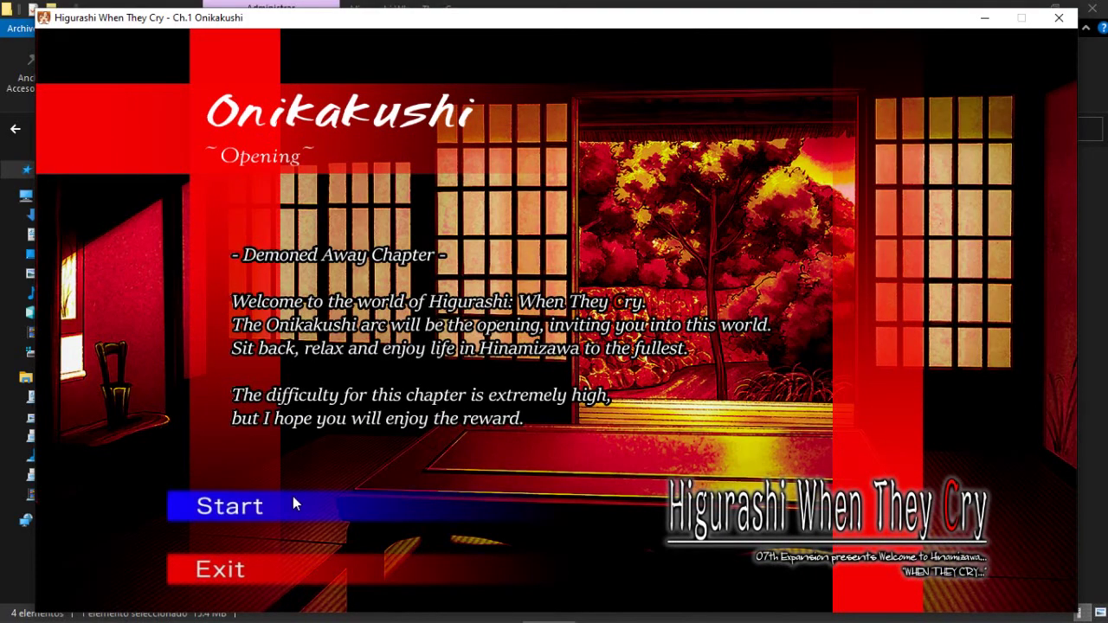
click(294, 496)
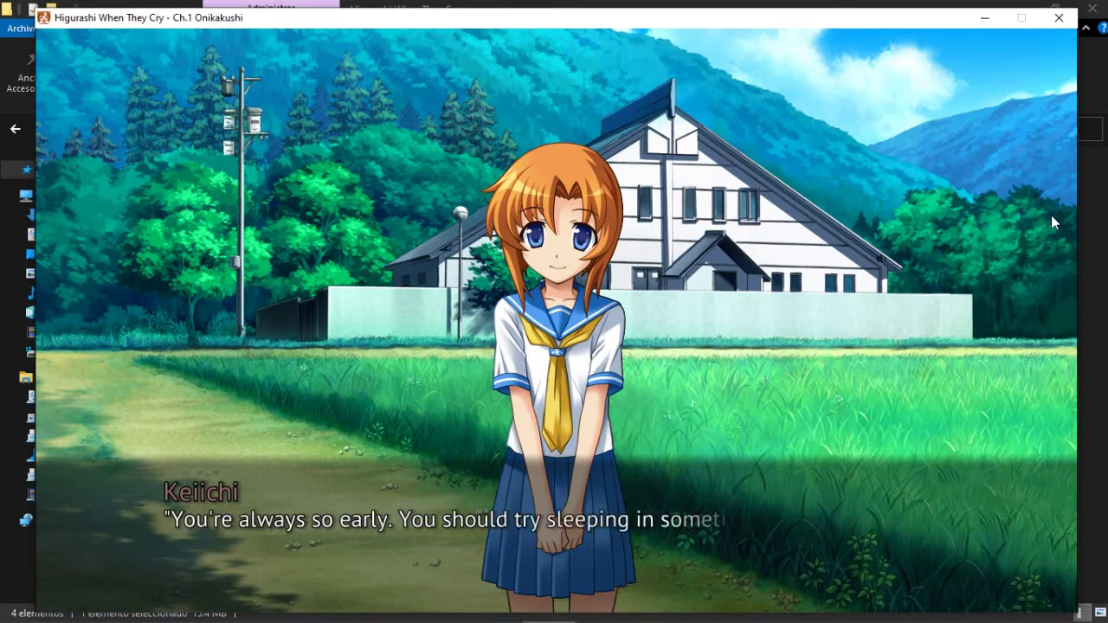
scroll(1052, 215, up, 1)
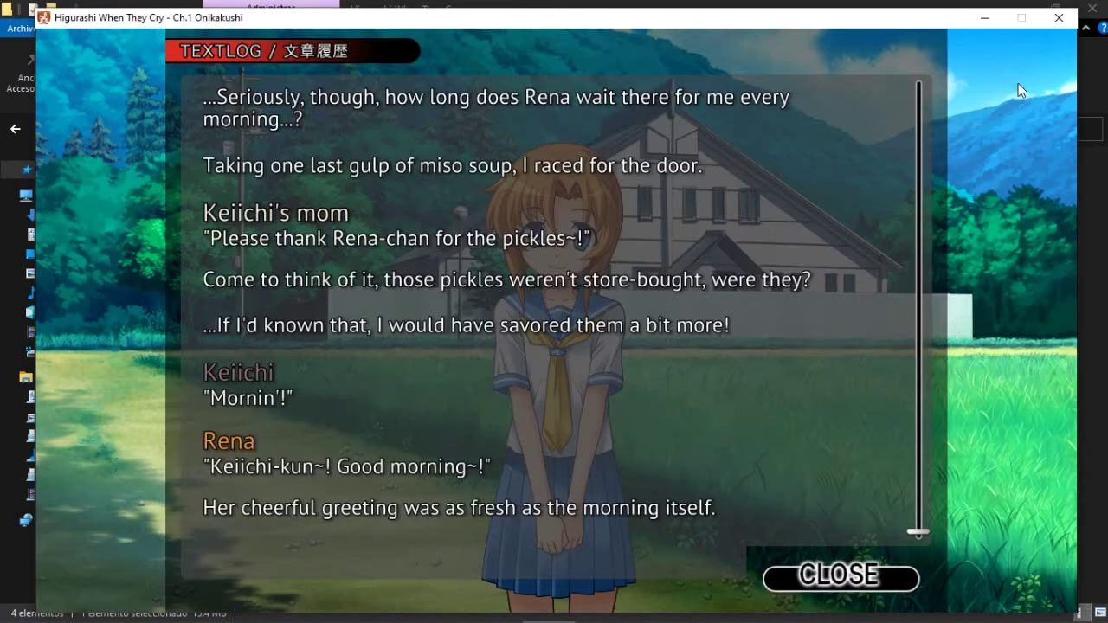
click(865, 585)
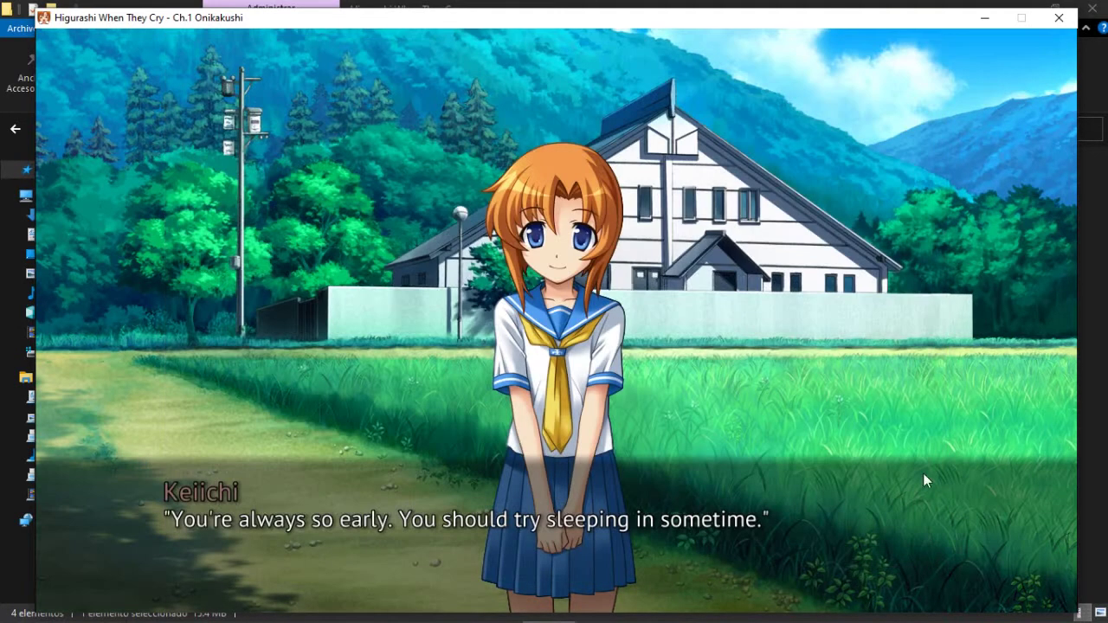
click(1060, 19)
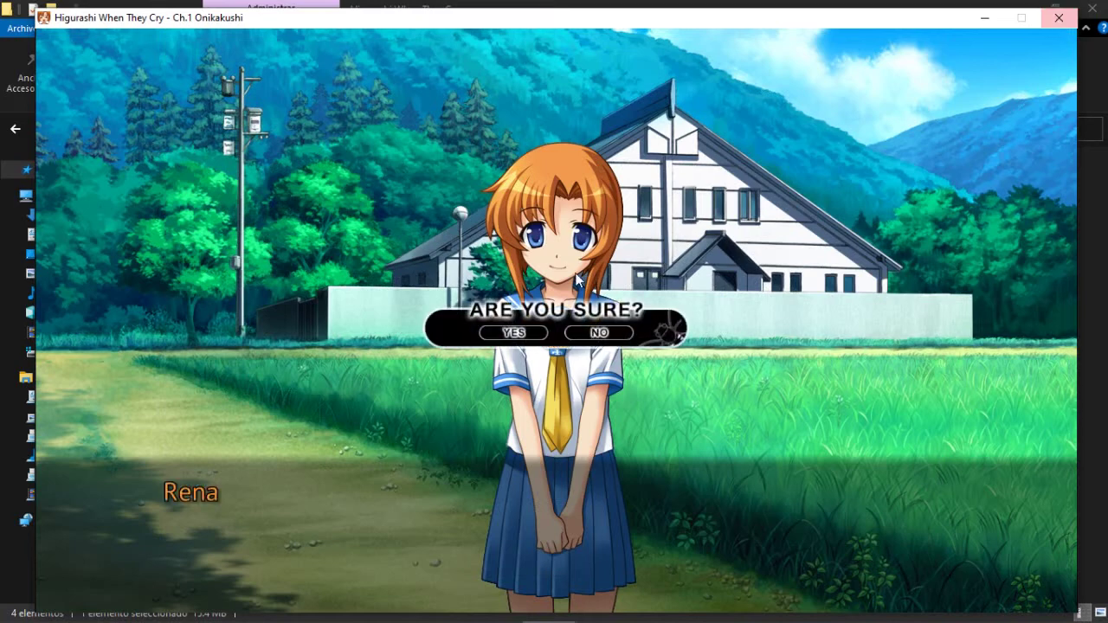
click(511, 333)
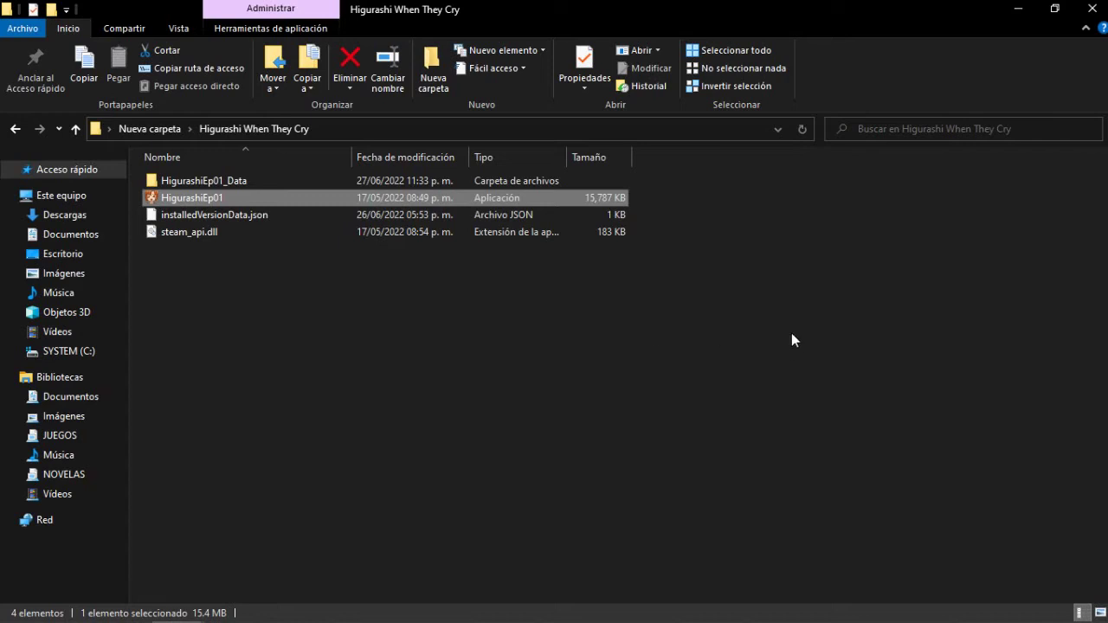
click(1018, 9)
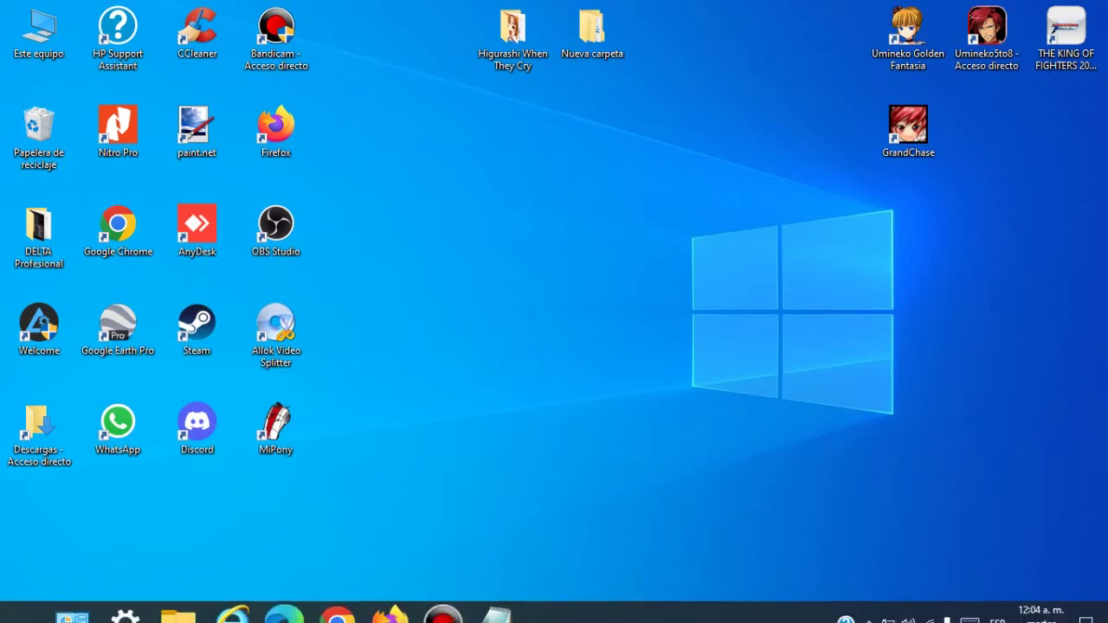
mouse_move(479, 599)
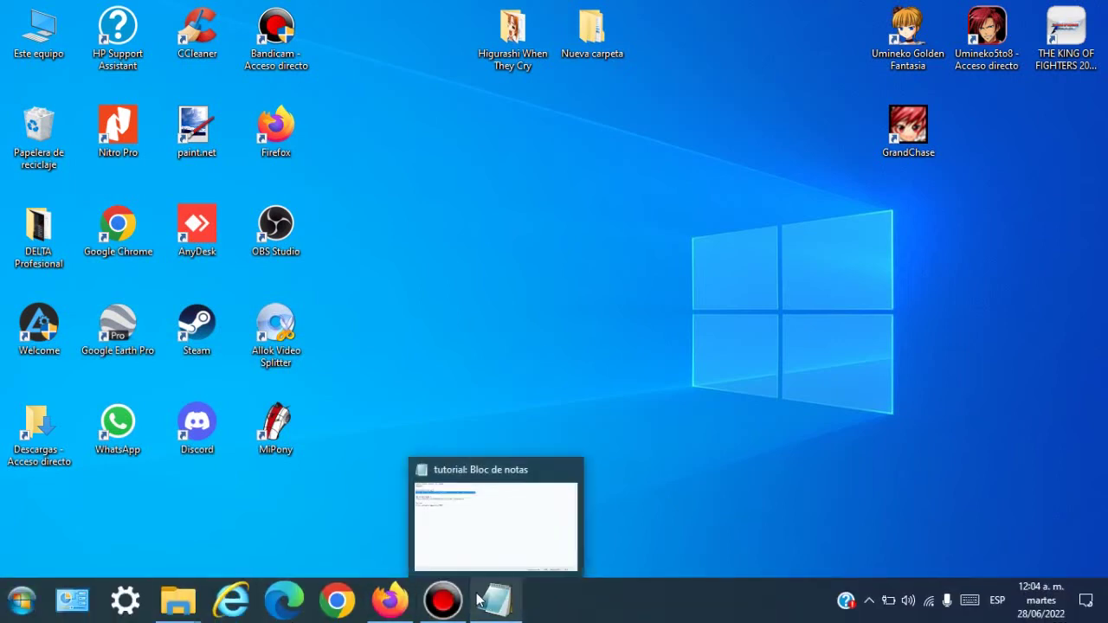
click(499, 530)
drag(349, 136, 2, 135)
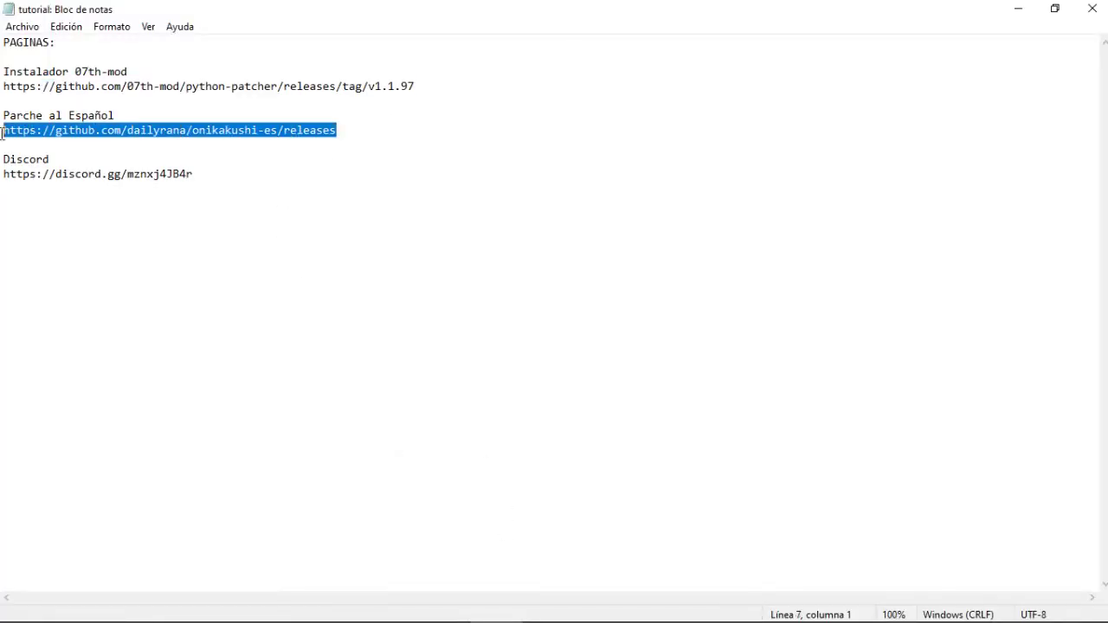
right_click(110, 137)
click(170, 187)
mouse_move(229, 610)
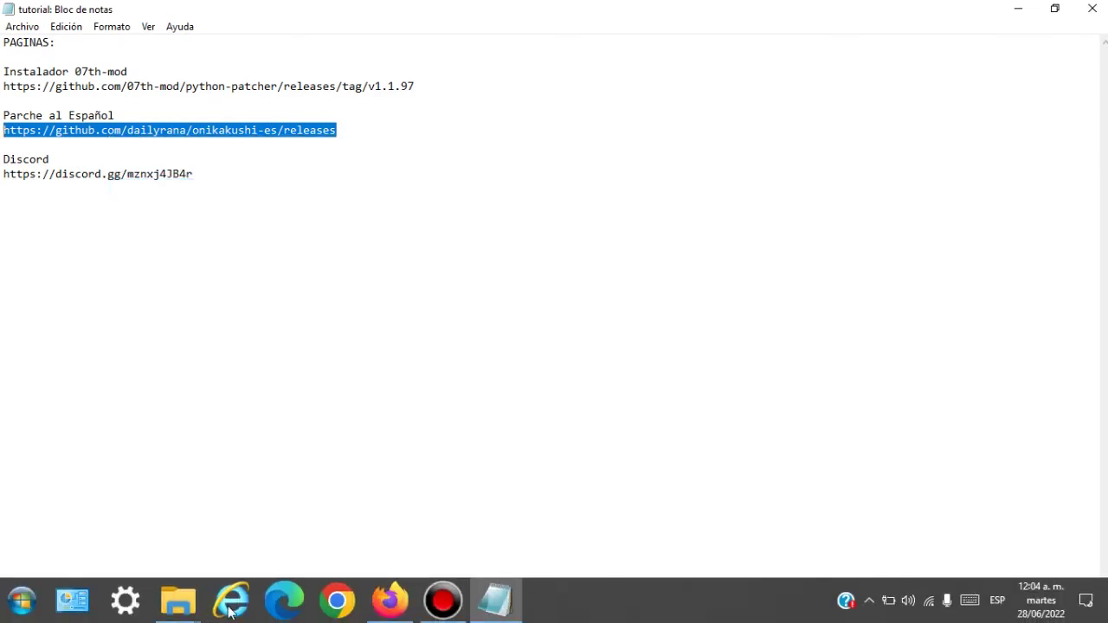
mouse_move(390, 600)
click(392, 533)
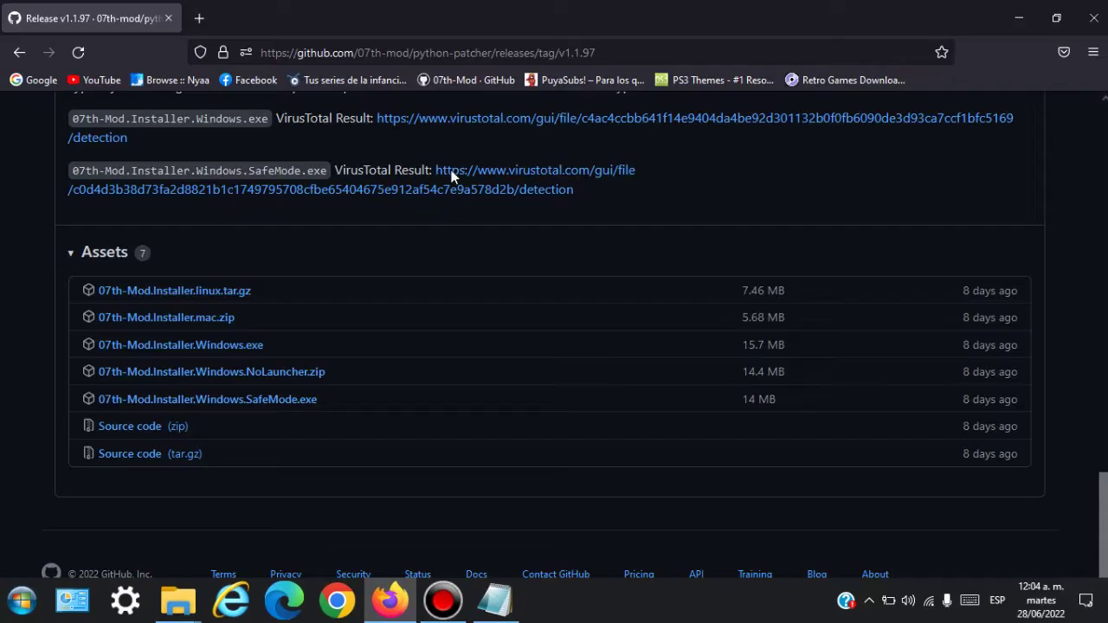
click(379, 52)
right_click(379, 52)
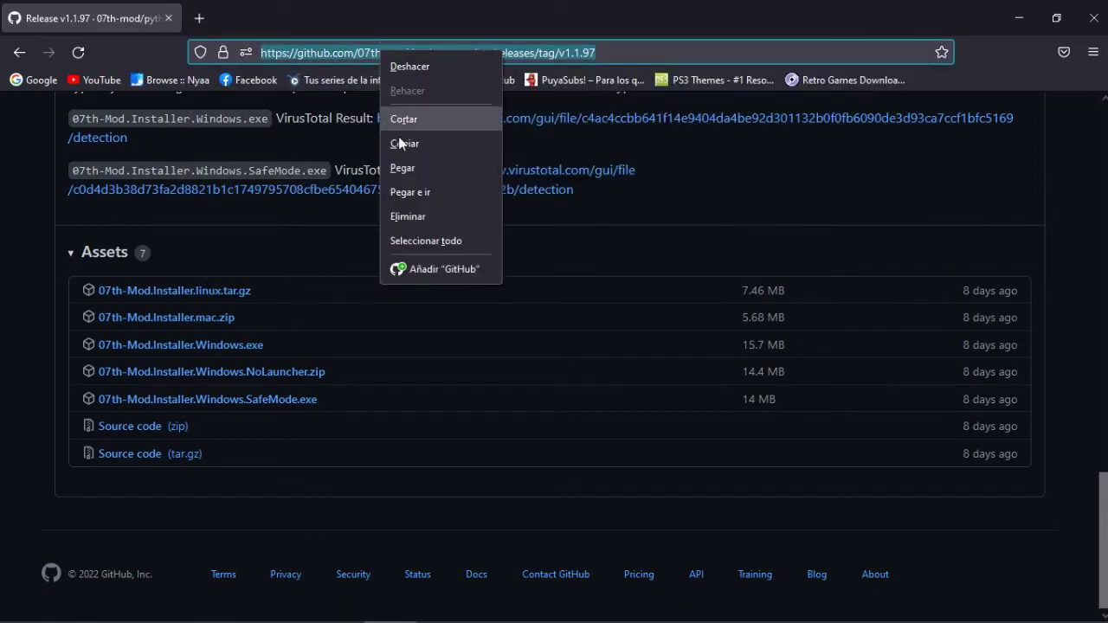
click(405, 168)
key(Return)
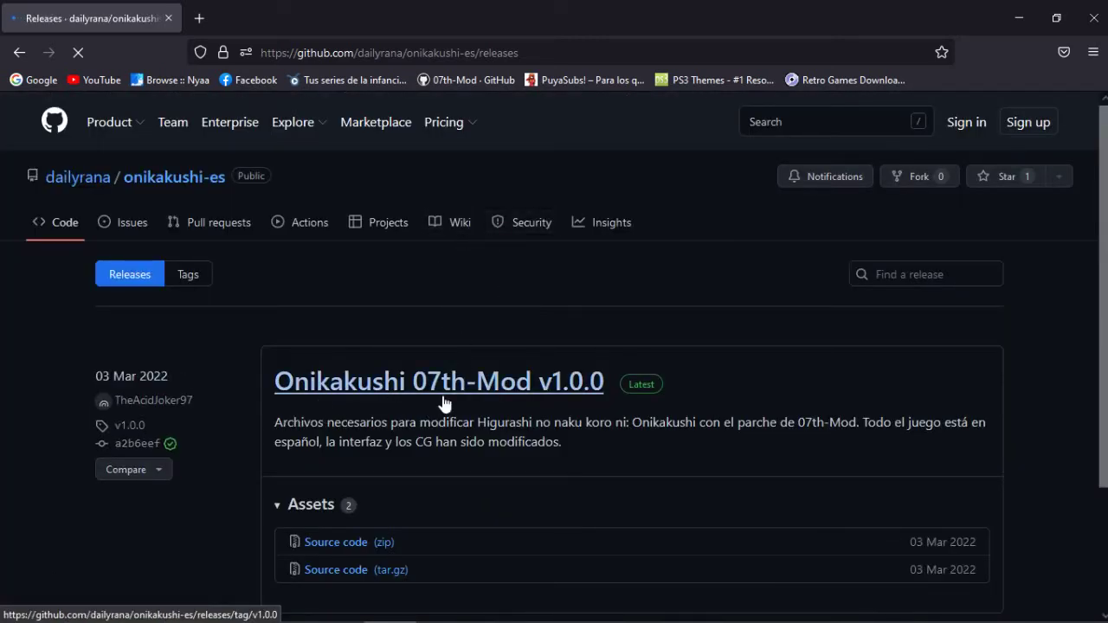
Step: Review the source code assets of the Onikakushi 07th-Mod v1.0.0 release, and minimize the browser and the tutorial note
scroll(568, 346, down, 3)
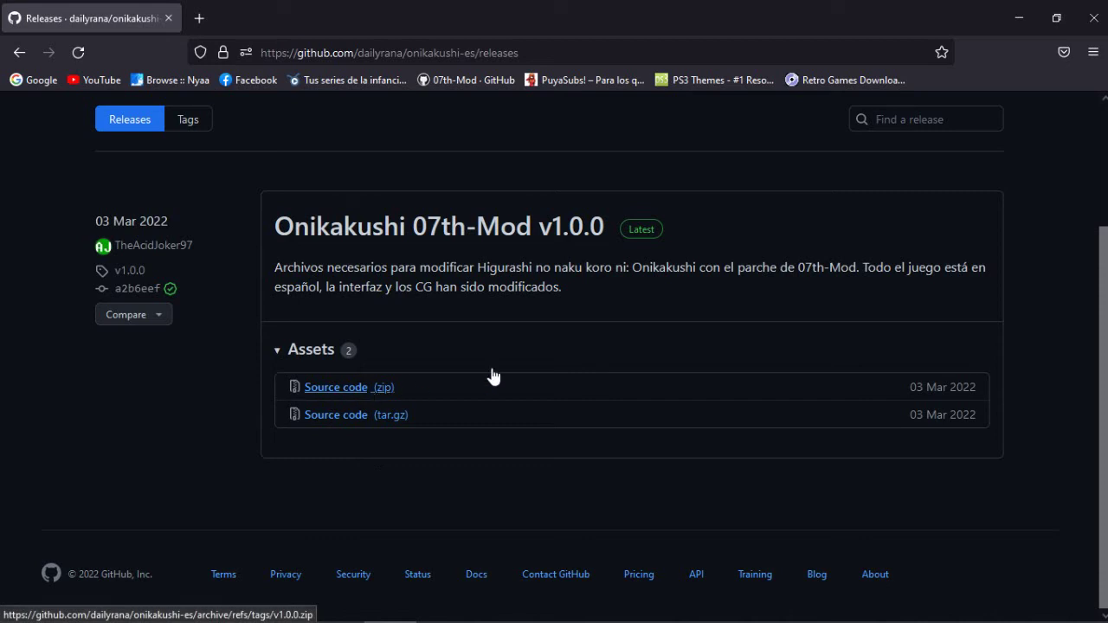
click(1019, 18)
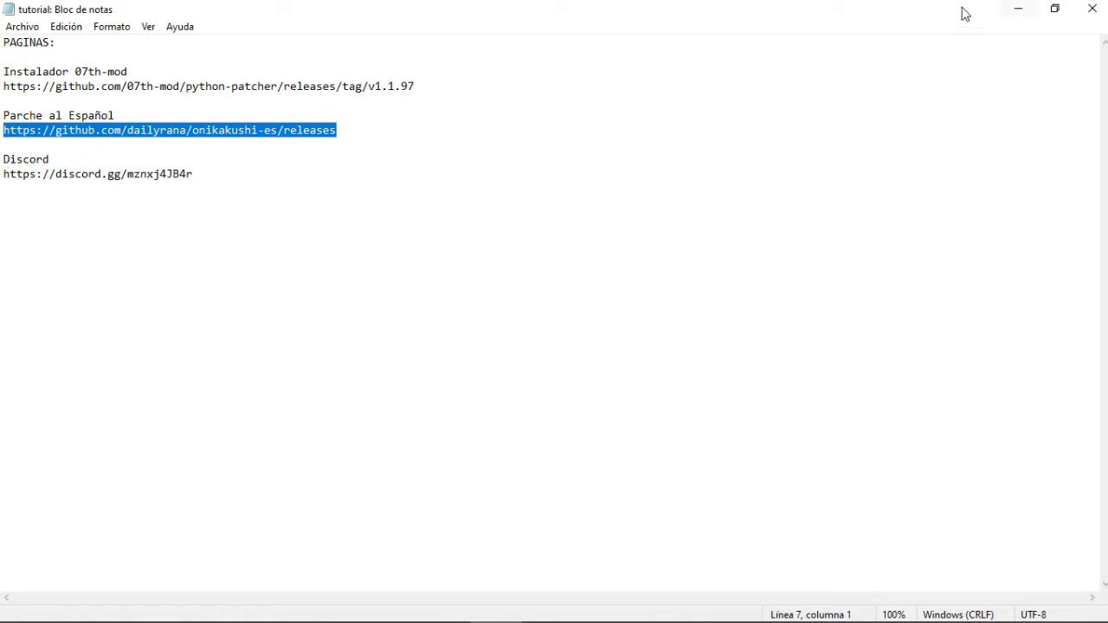
click(1011, 10)
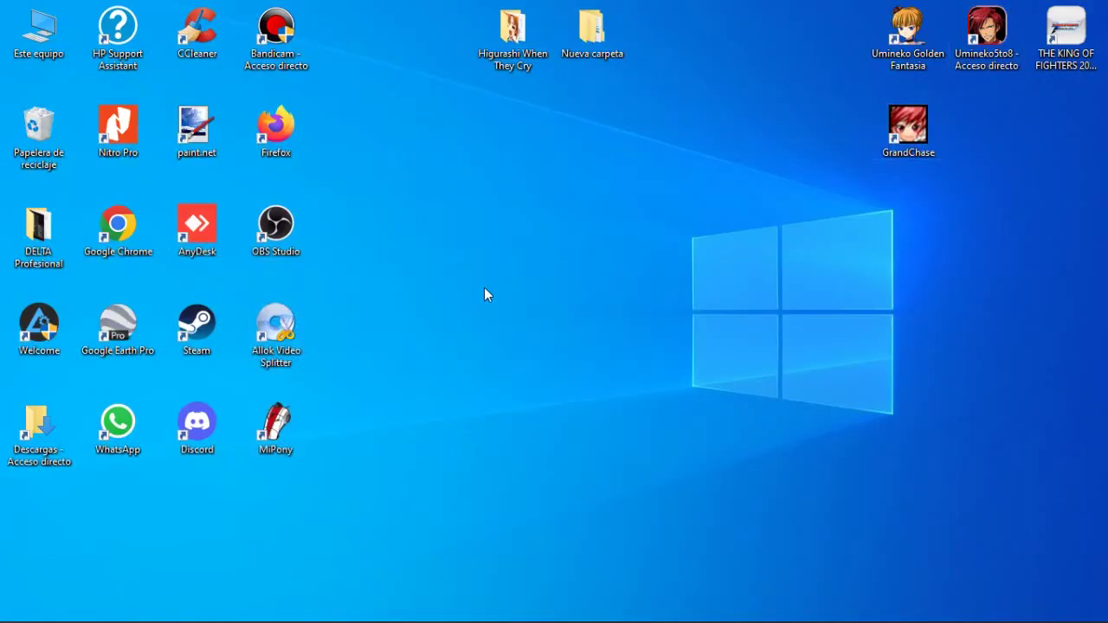
Step: Open the MIPONY folder in Descargas and extract the onikakushi-es-1.0.0 ZIP archive into that same folder
double_click(59, 440)
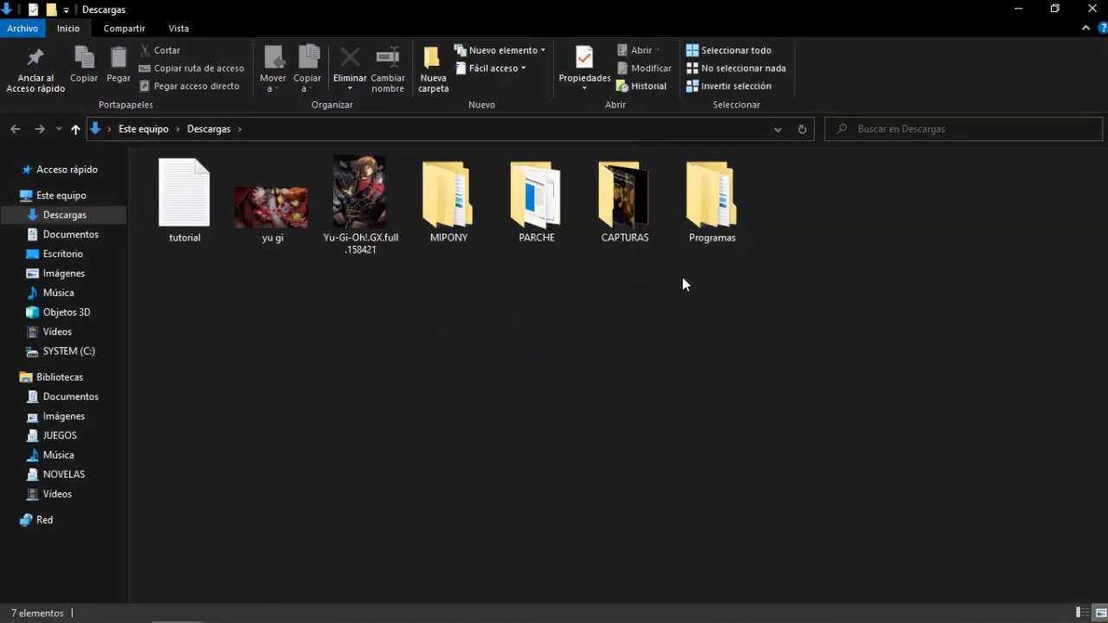
double_click(447, 194)
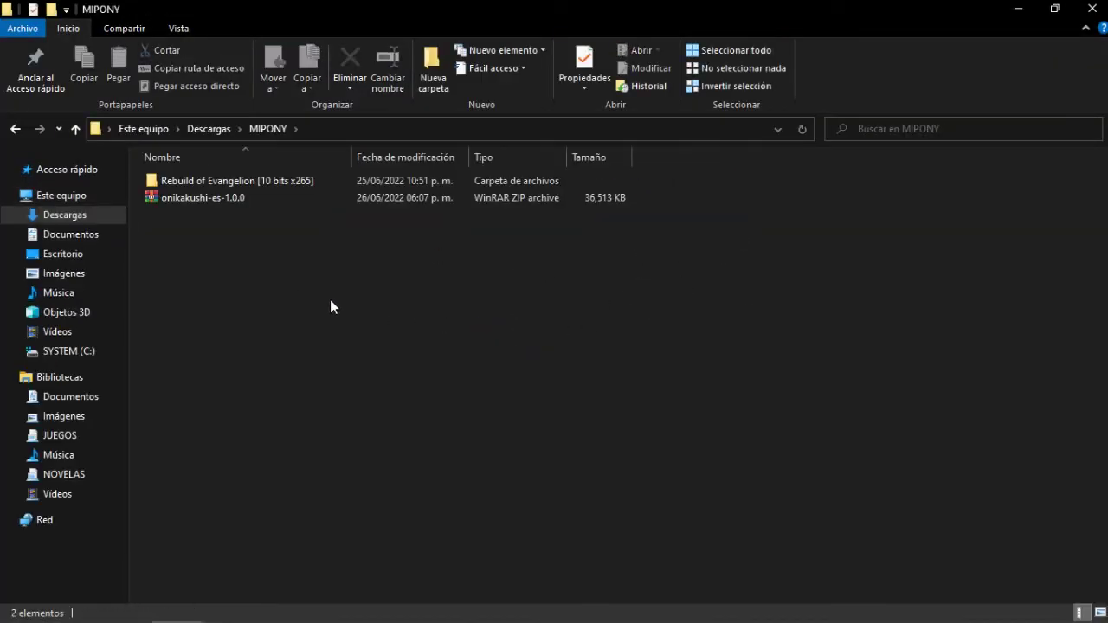
right_click(213, 196)
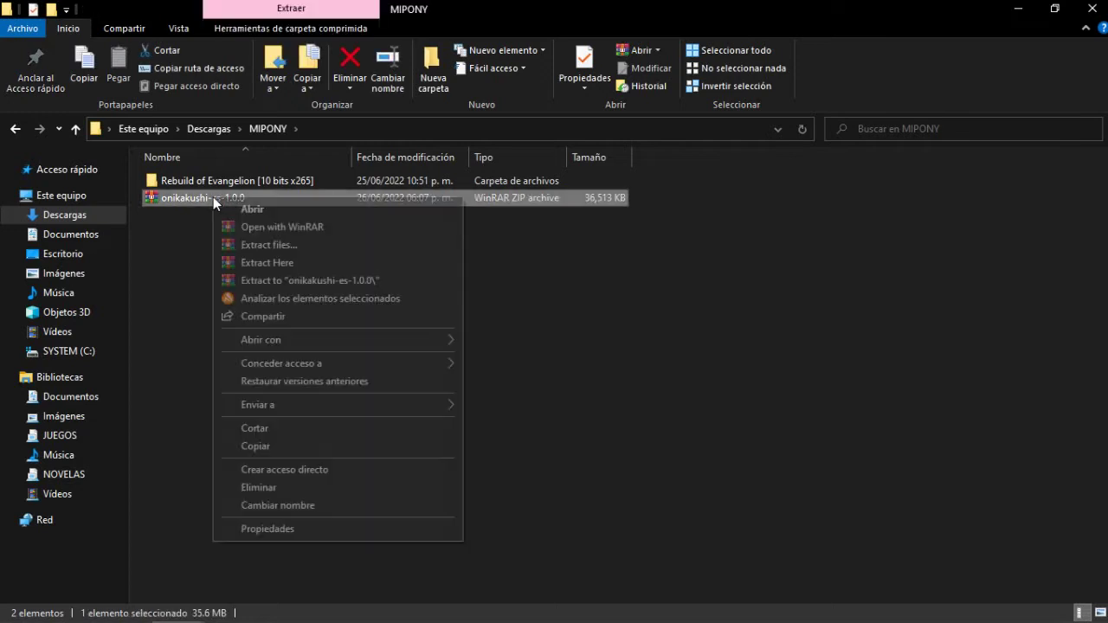
click(279, 263)
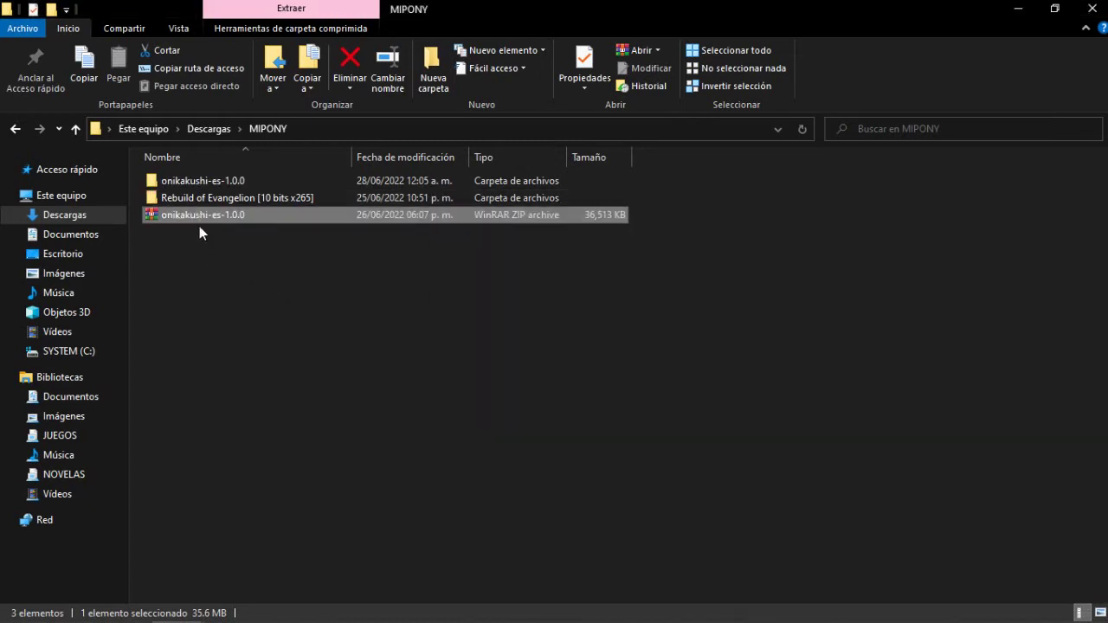
Step: Cut the HigurashiEp01_Data folder from the extracted onikakushi-es-1.0.0 folder and minimize the window
double_click(204, 182)
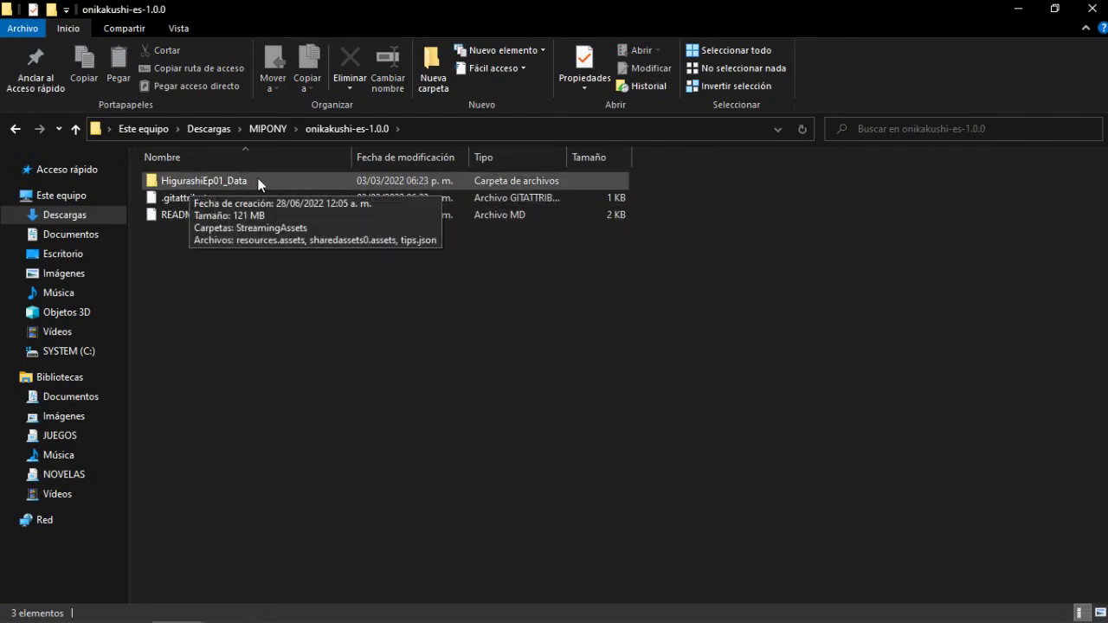
click(197, 183)
right_click(197, 183)
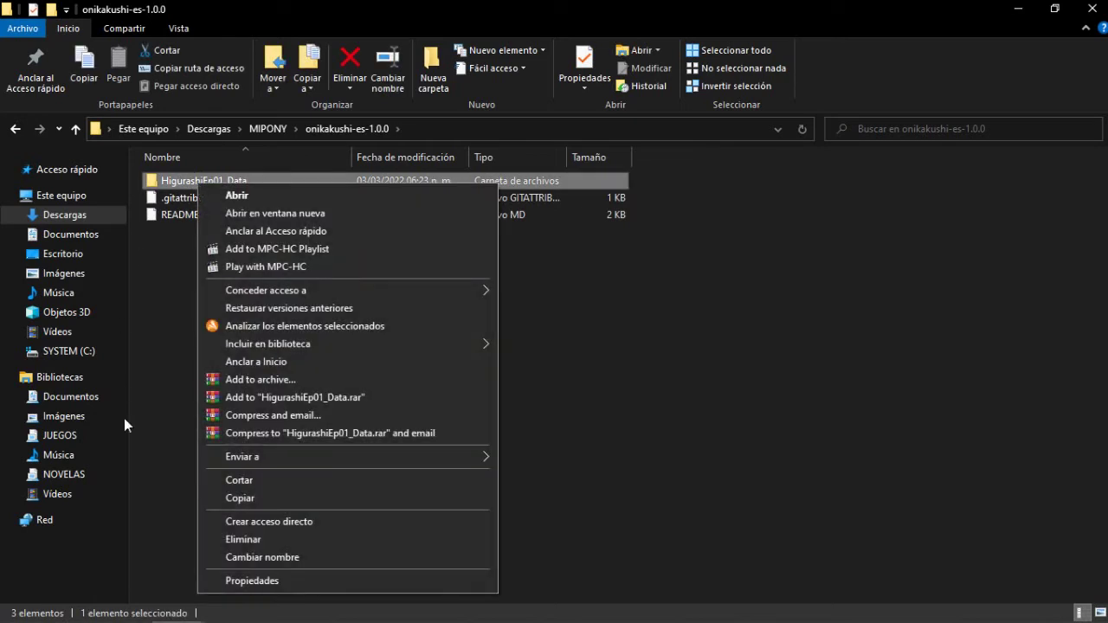
click(257, 482)
click(1020, 9)
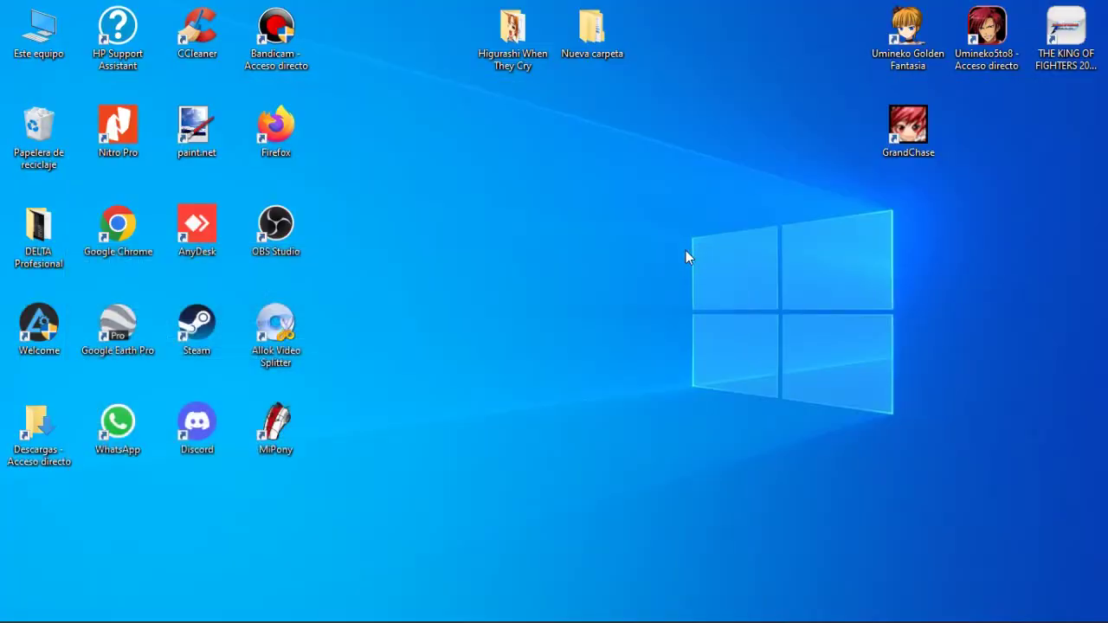
Step: Paste HigurashiEp01_Data into the Higurashi When They Cry folder inside Nueva carpeta, replacing the files in the destination
double_click(604, 52)
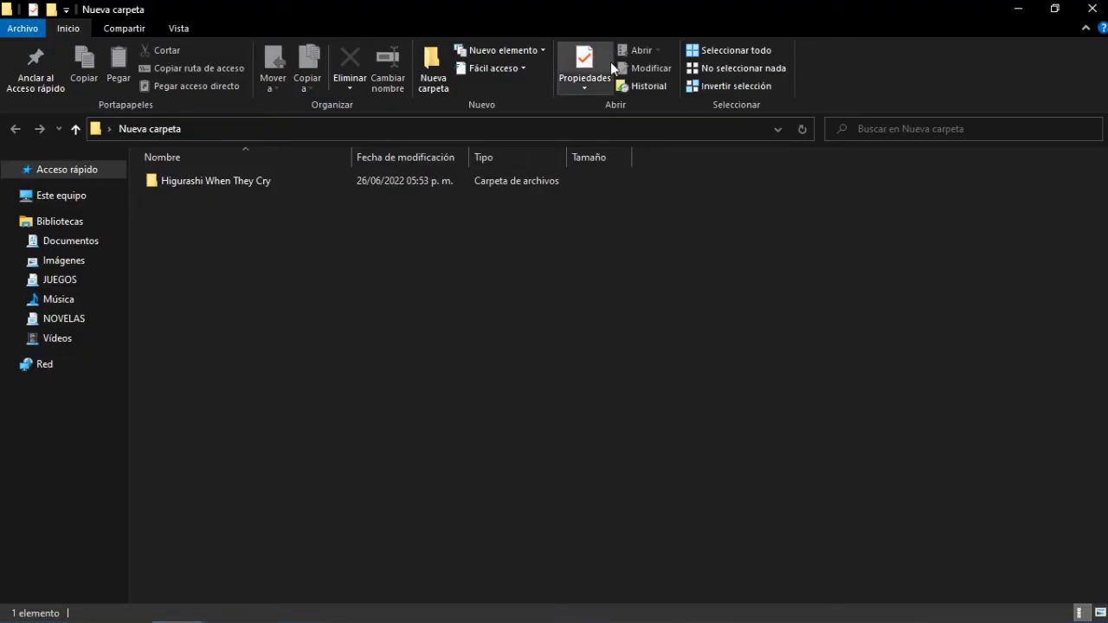
double_click(240, 182)
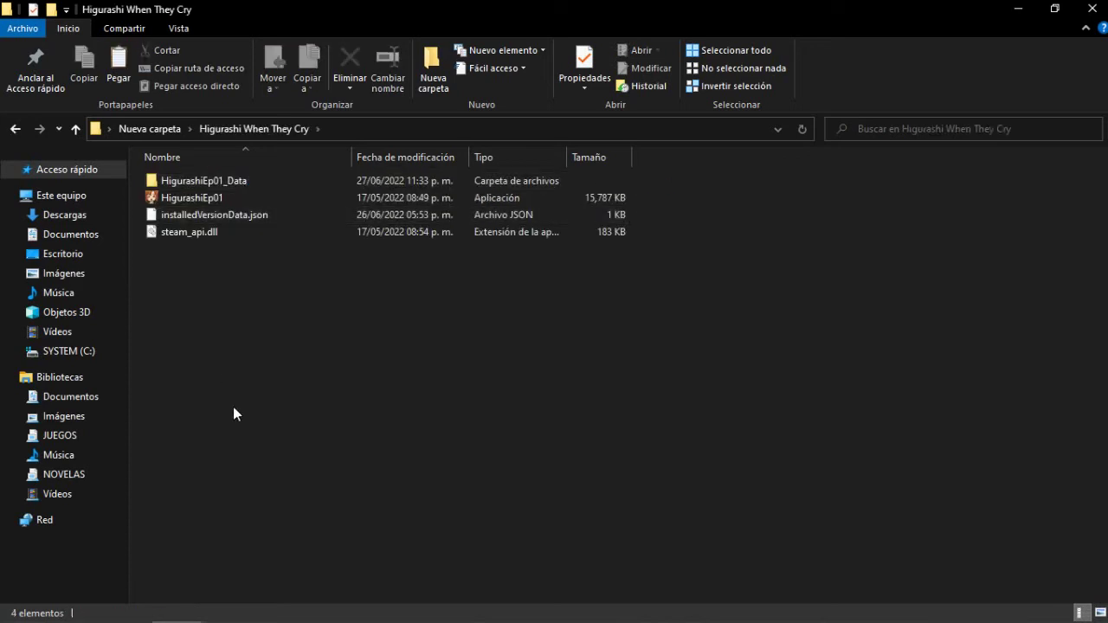
right_click(259, 296)
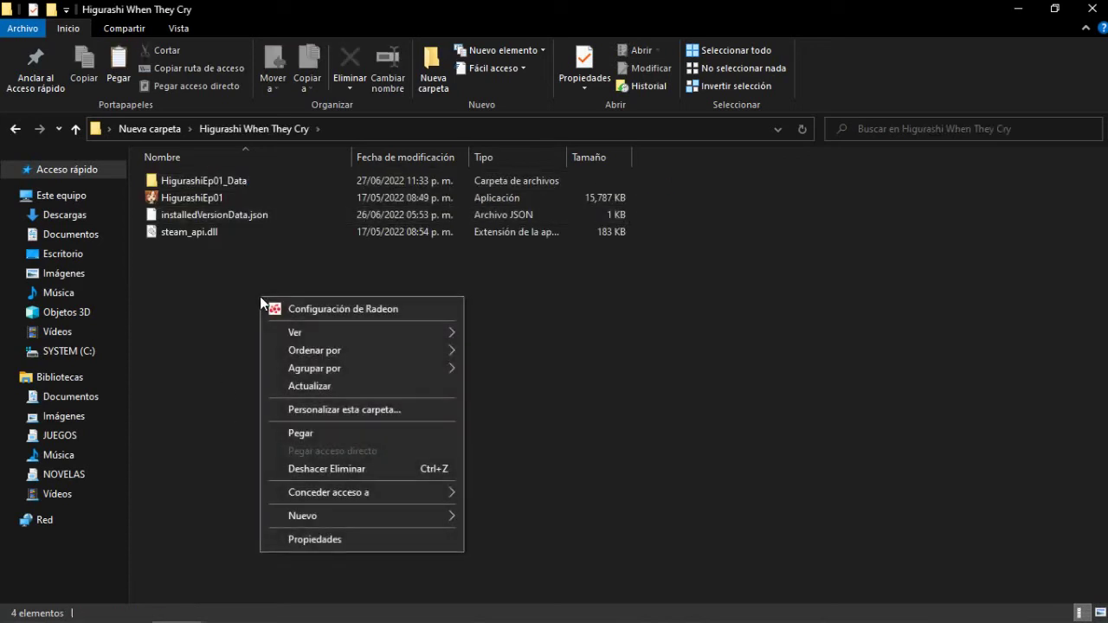
click(299, 429)
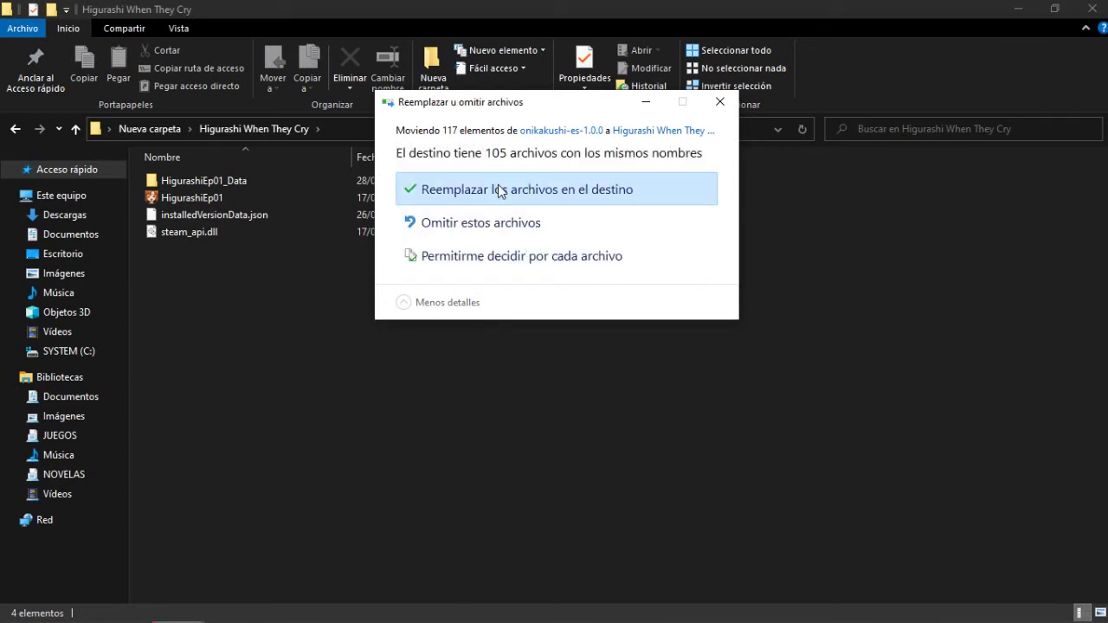
click(455, 198)
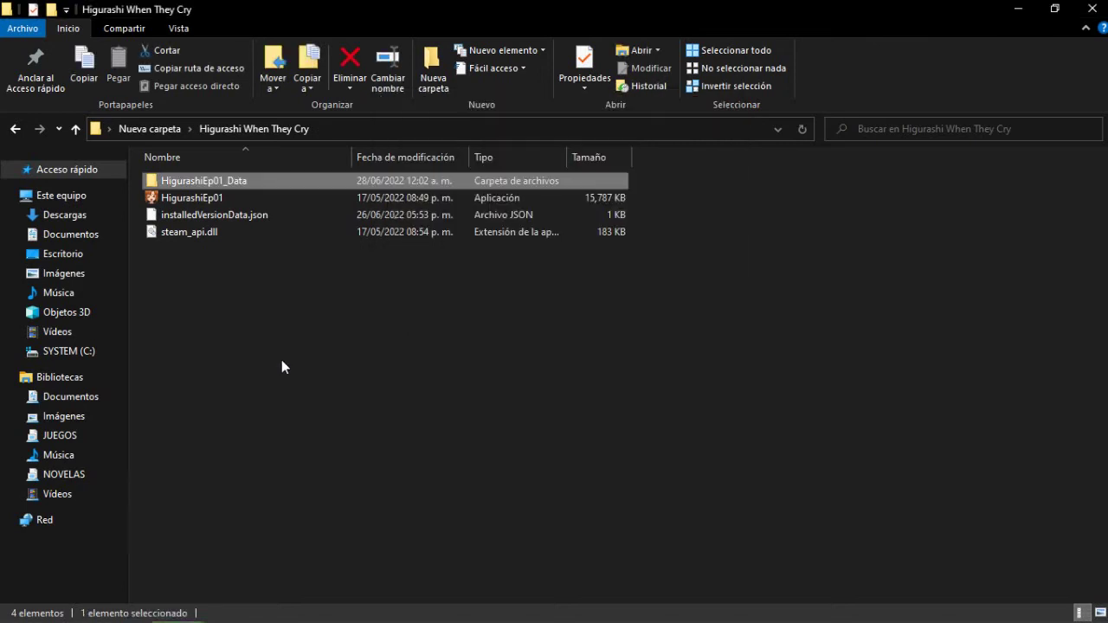
click(282, 360)
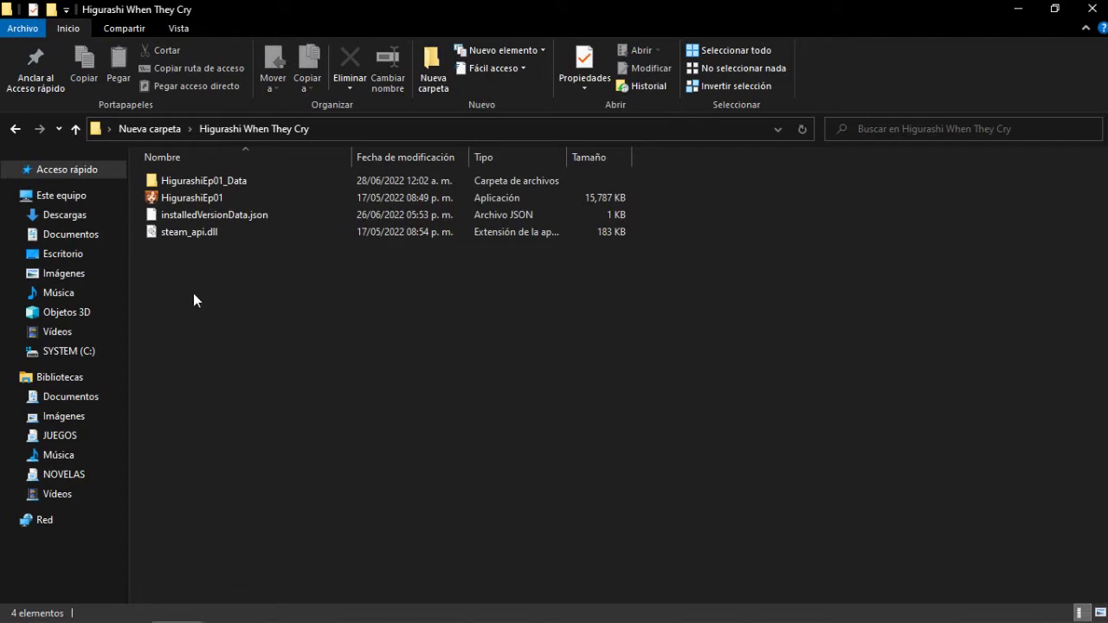
Step: Launch HigurashiEp01, start the Onikakushi chapter and advance past its opening texts
double_click(219, 201)
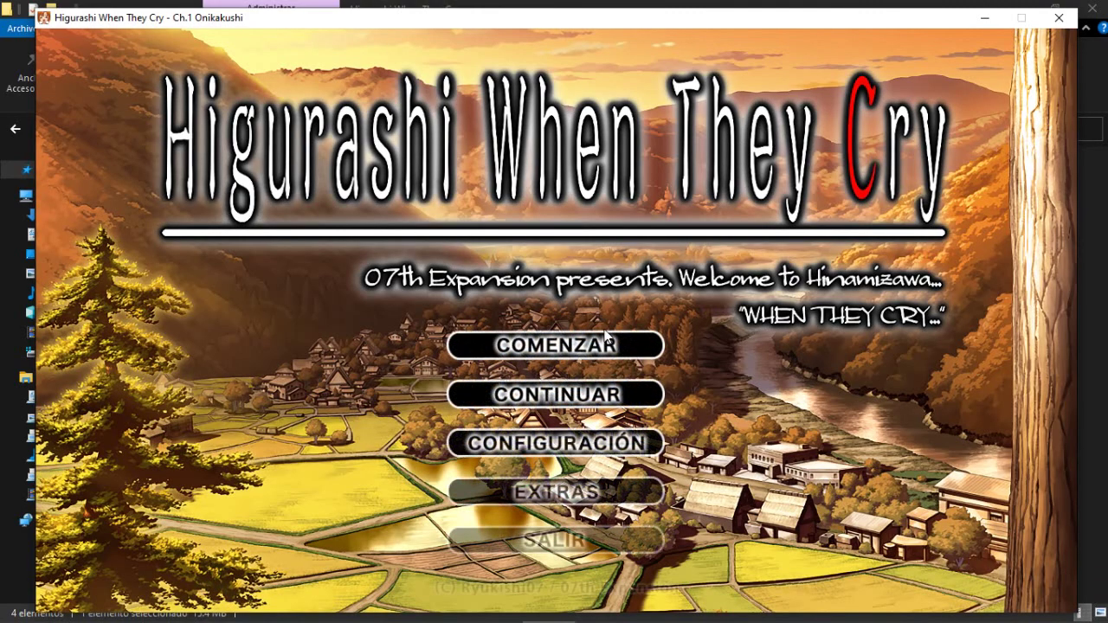
click(554, 346)
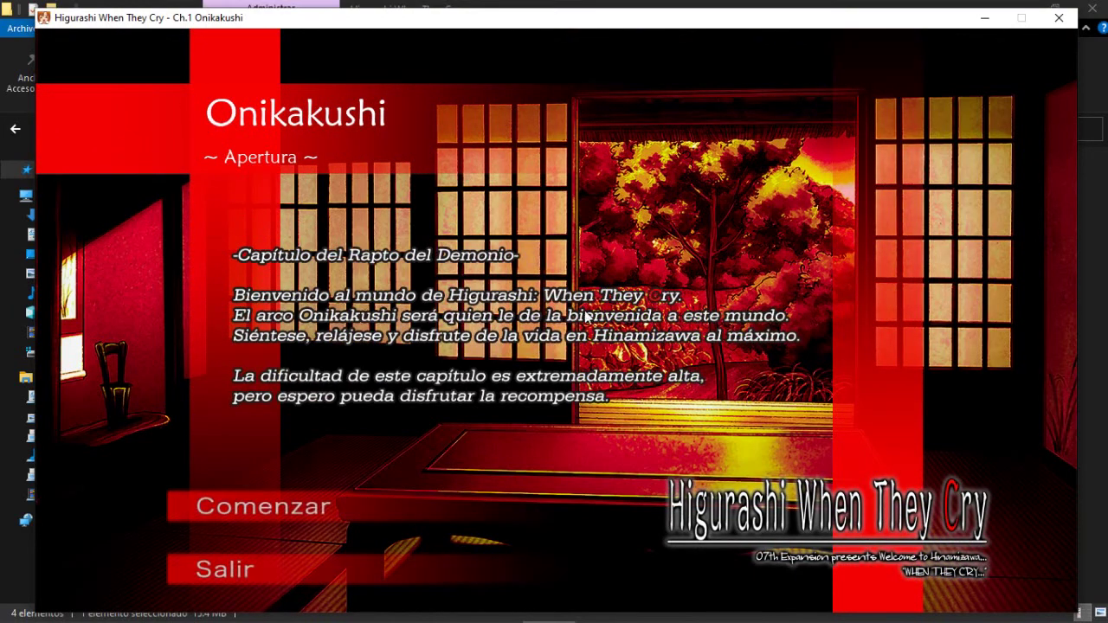
click(275, 510)
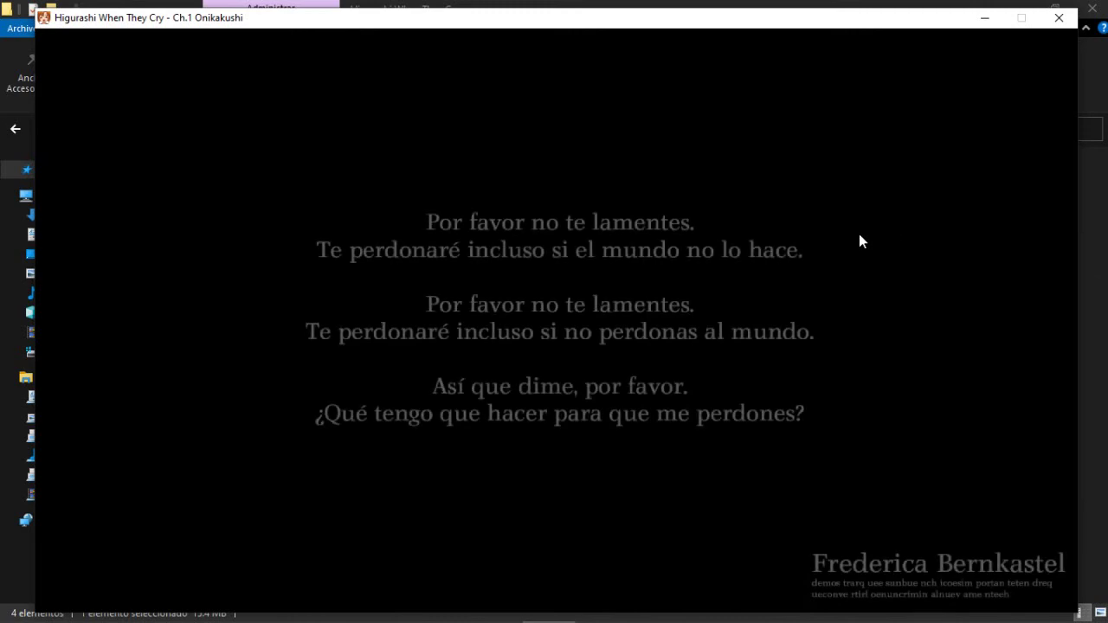
click(873, 272)
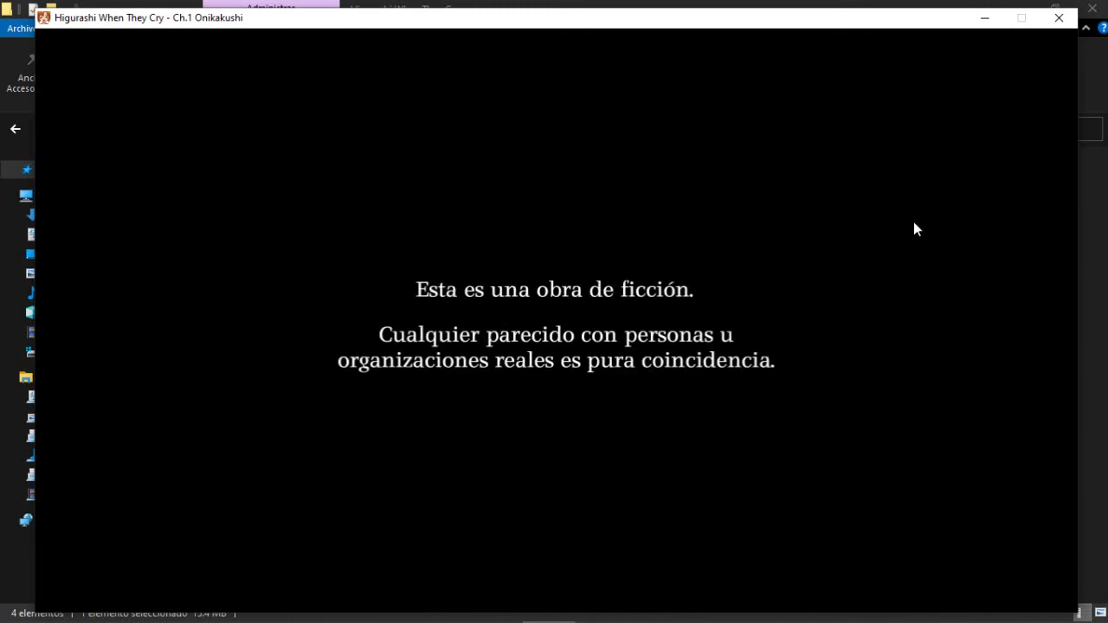
click(838, 314)
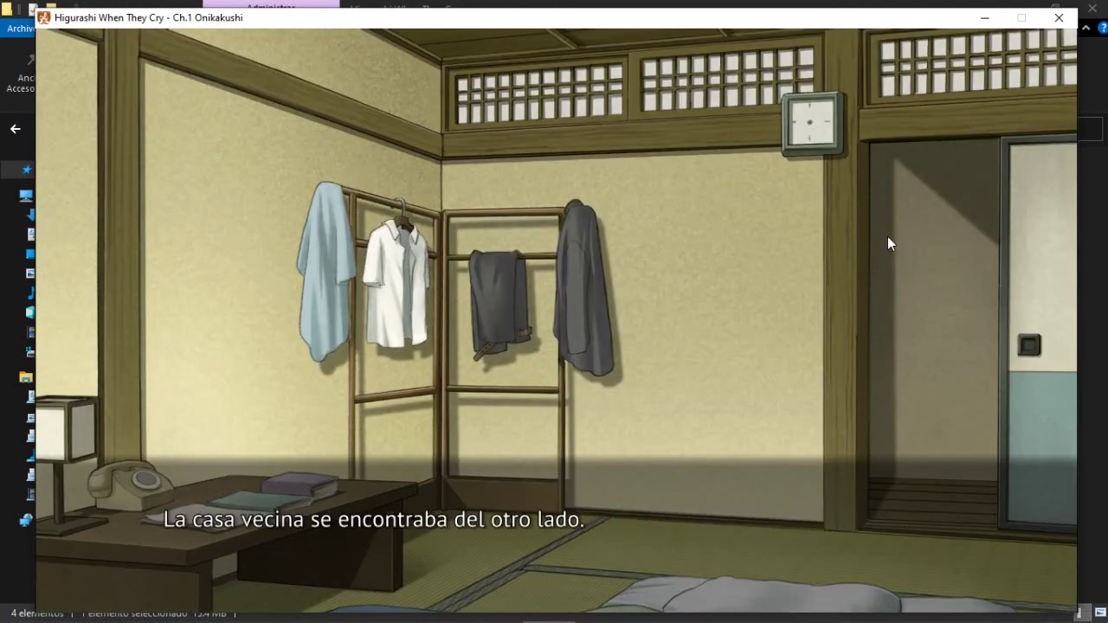
Step: Advance through the first scenes' dialogue to check the Spanish translation, and quit the game
click(888, 237)
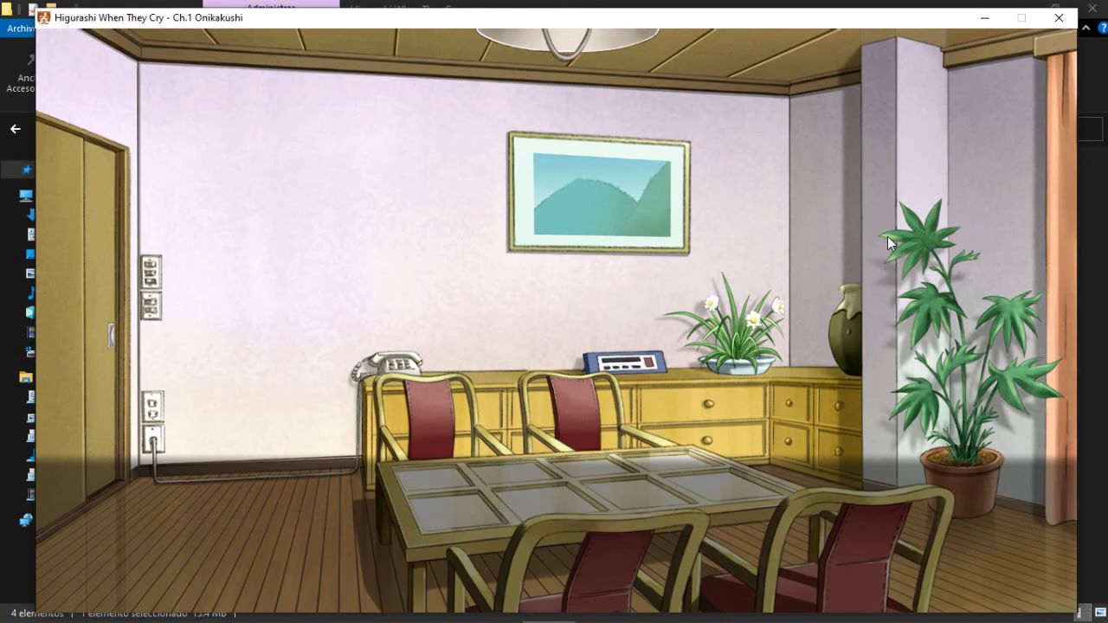
click(887, 237)
click(888, 237)
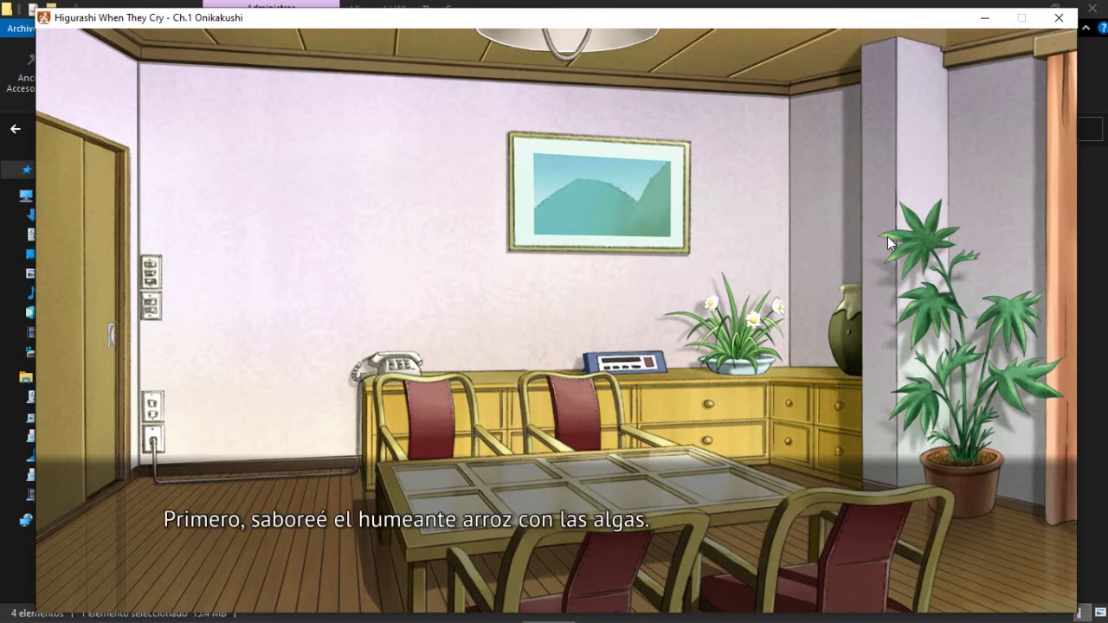
click(887, 237)
click(888, 236)
click(888, 237)
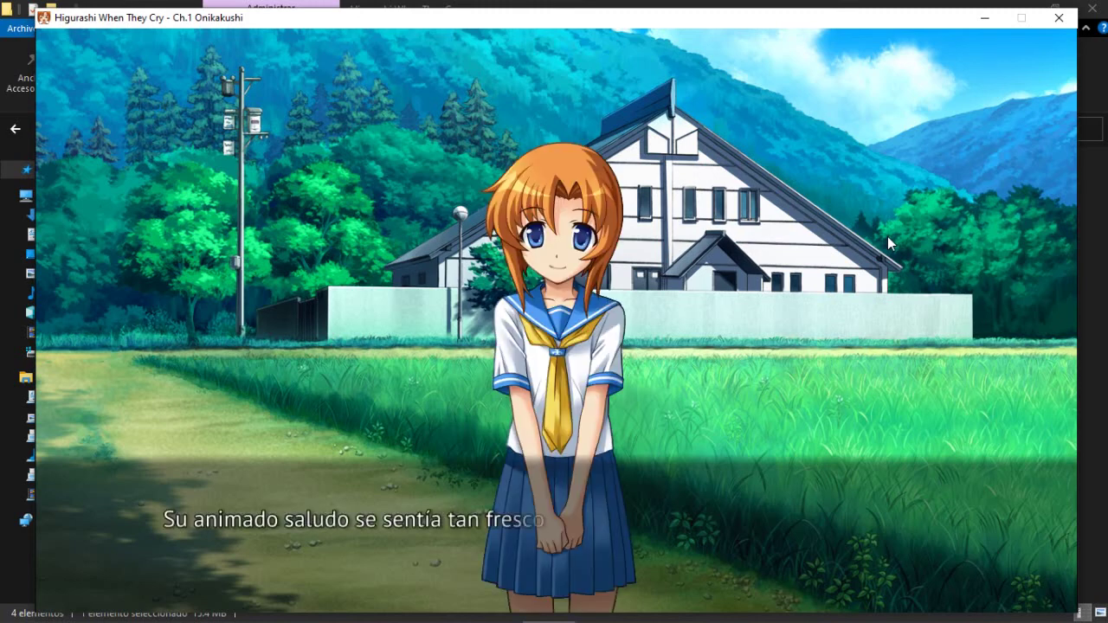
click(888, 236)
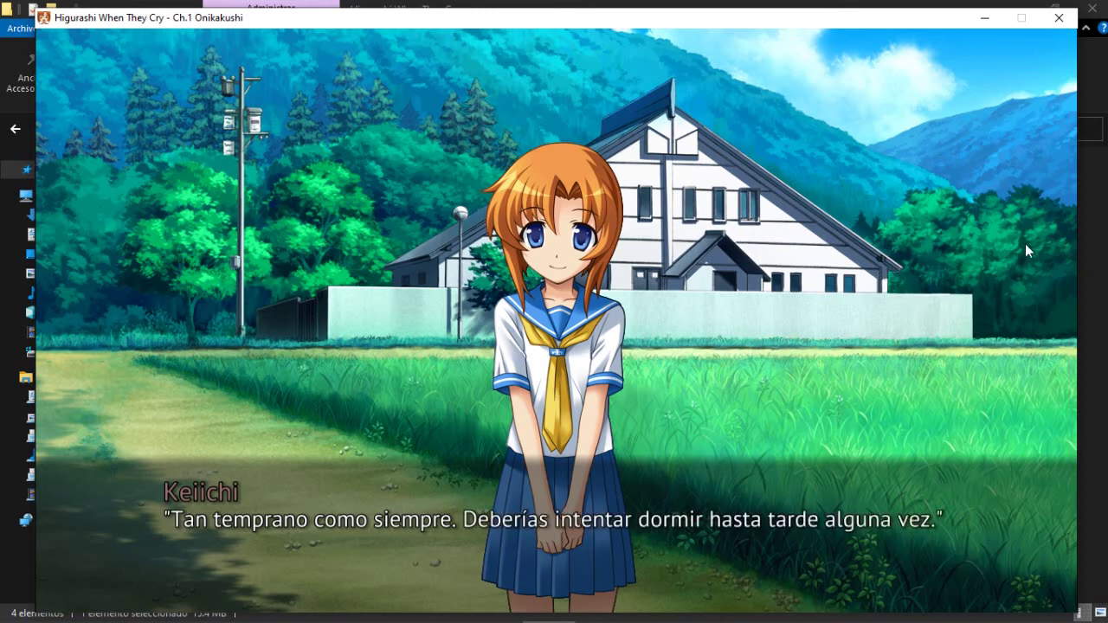
click(856, 258)
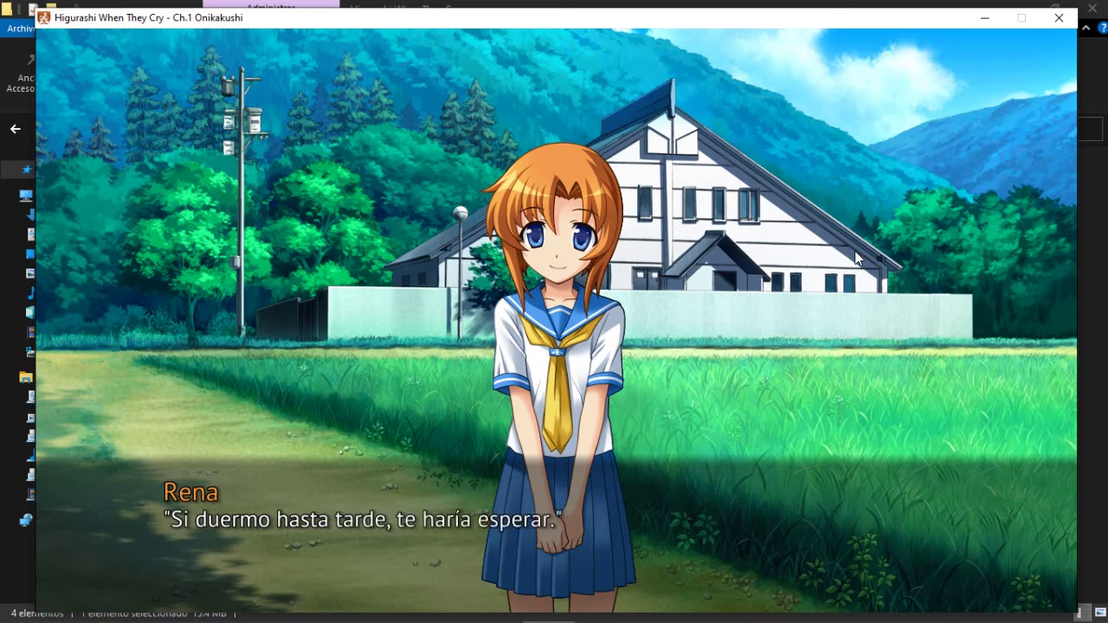
click(856, 257)
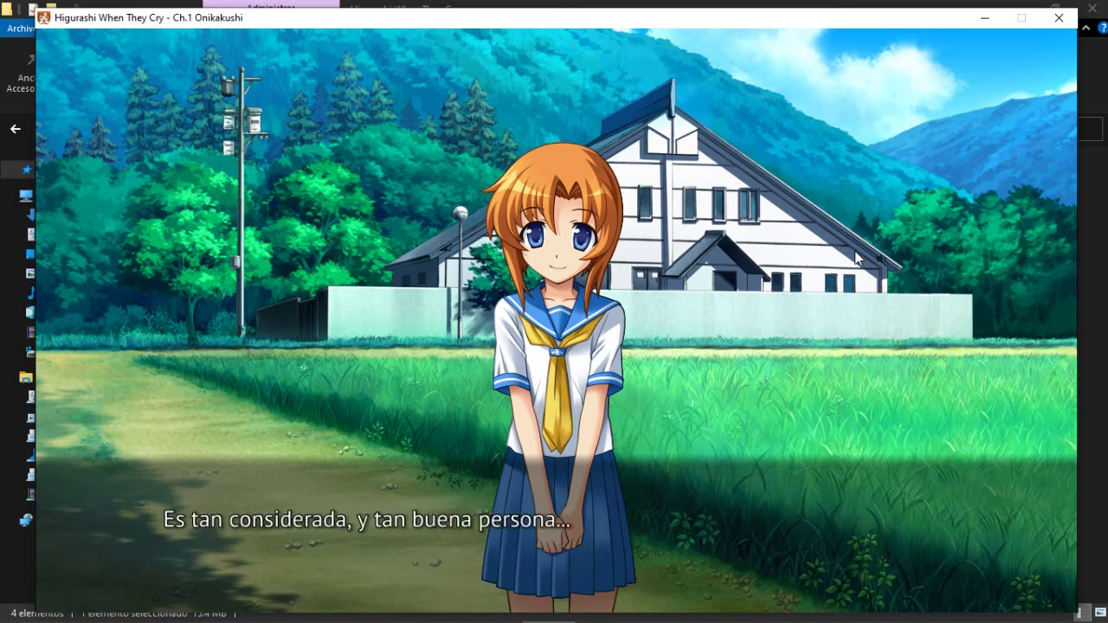
click(855, 257)
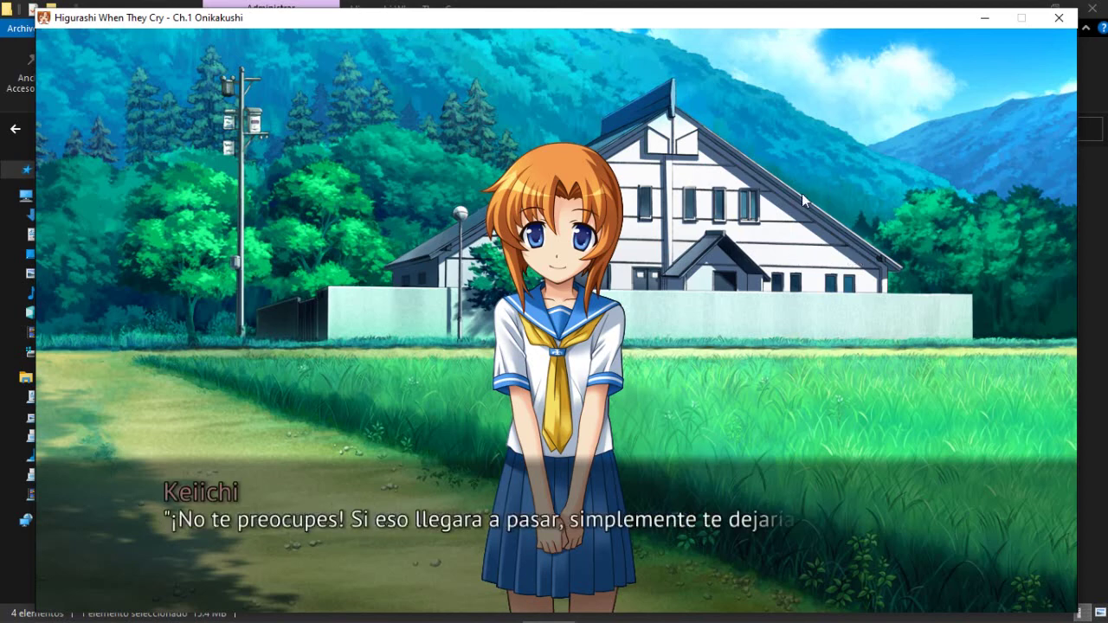
click(1059, 17)
click(507, 333)
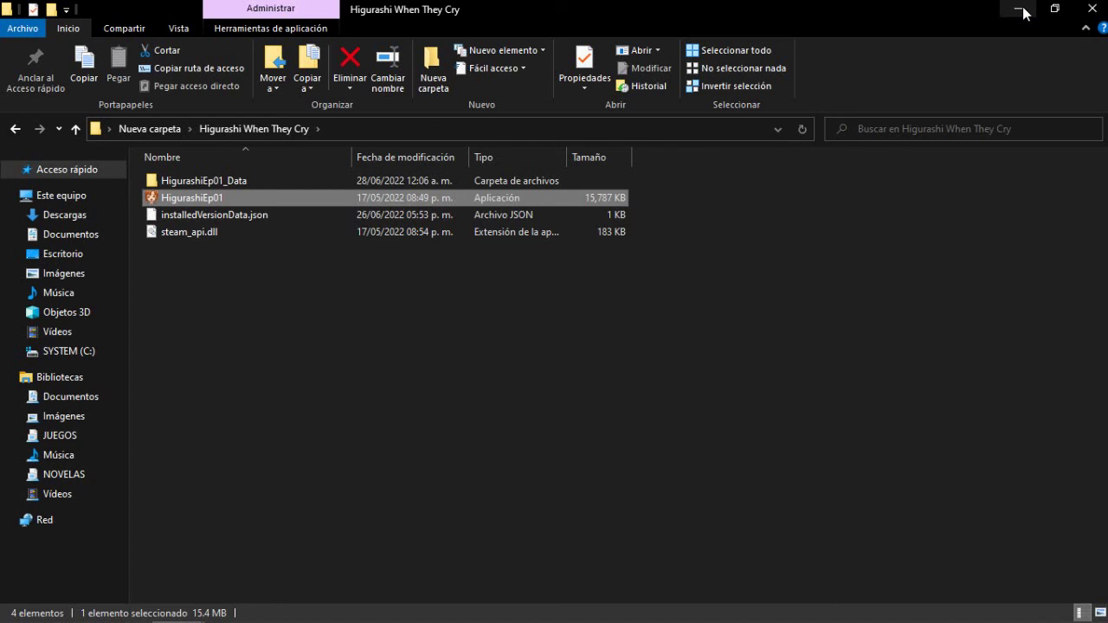
Step: Minimize the game folder, bring up the tutorial note to review its Discord link, and minimize the note
click(1020, 8)
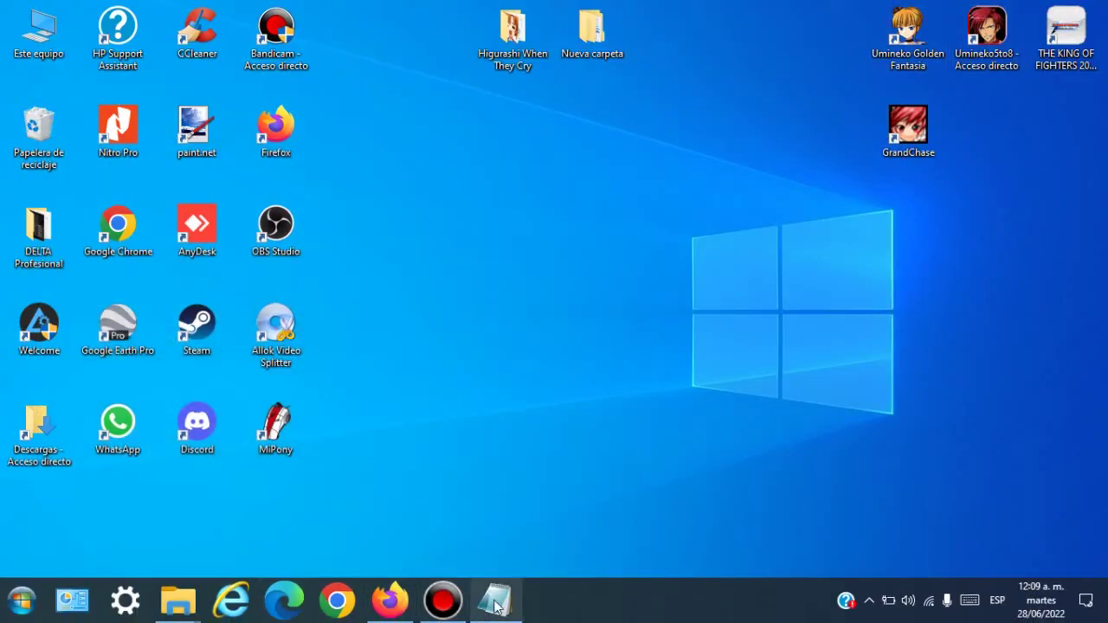
mouse_move(496, 606)
click(512, 532)
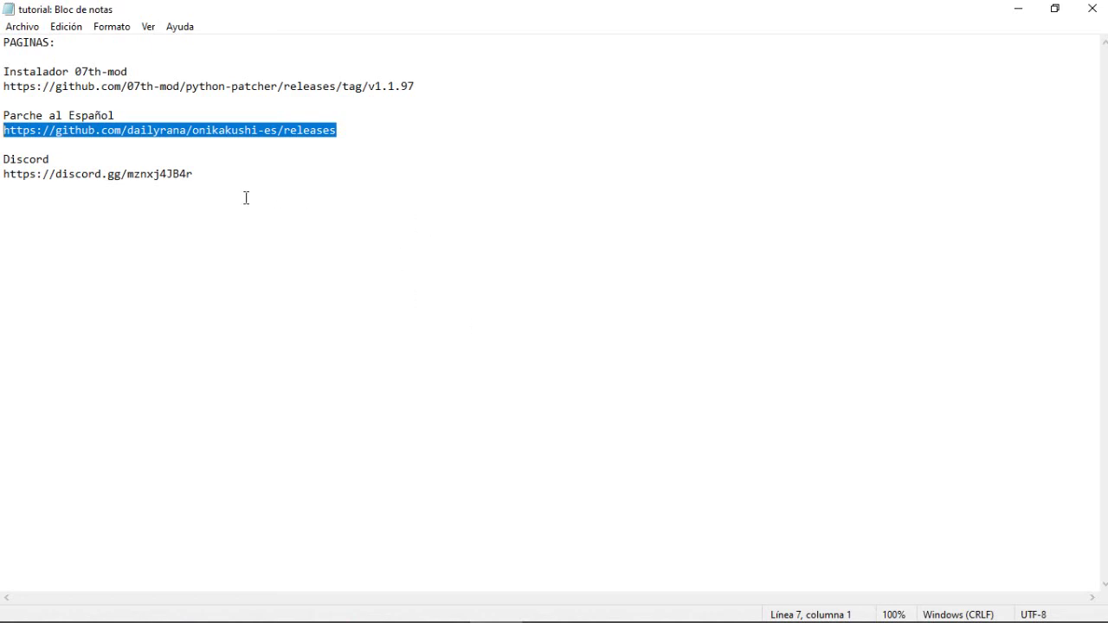
drag(200, 174, 3, 159)
click(402, 222)
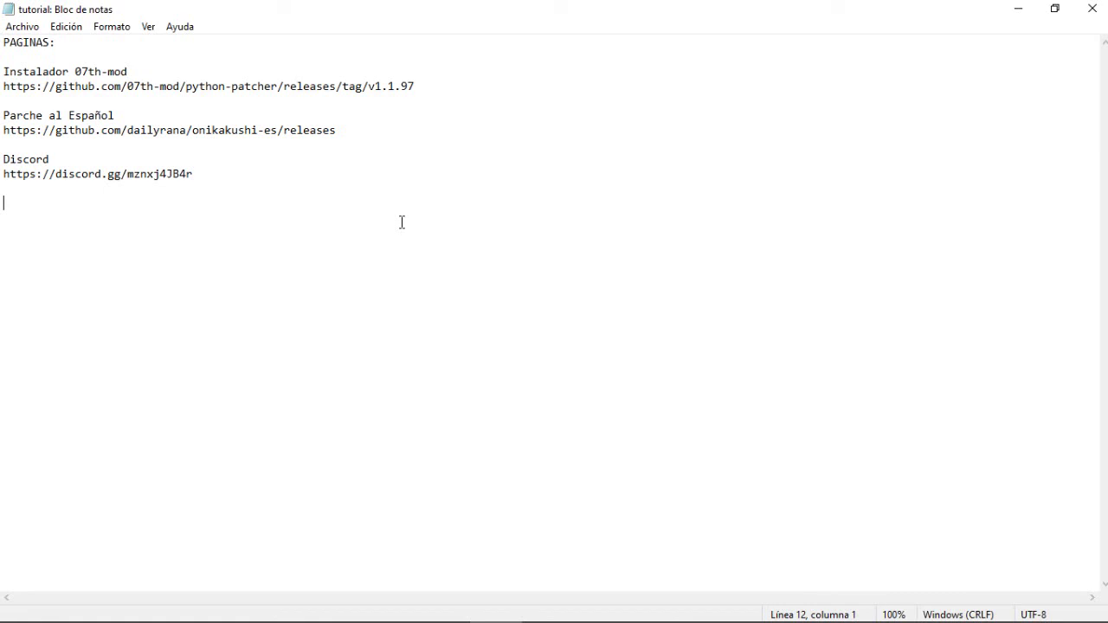
click(1019, 8)
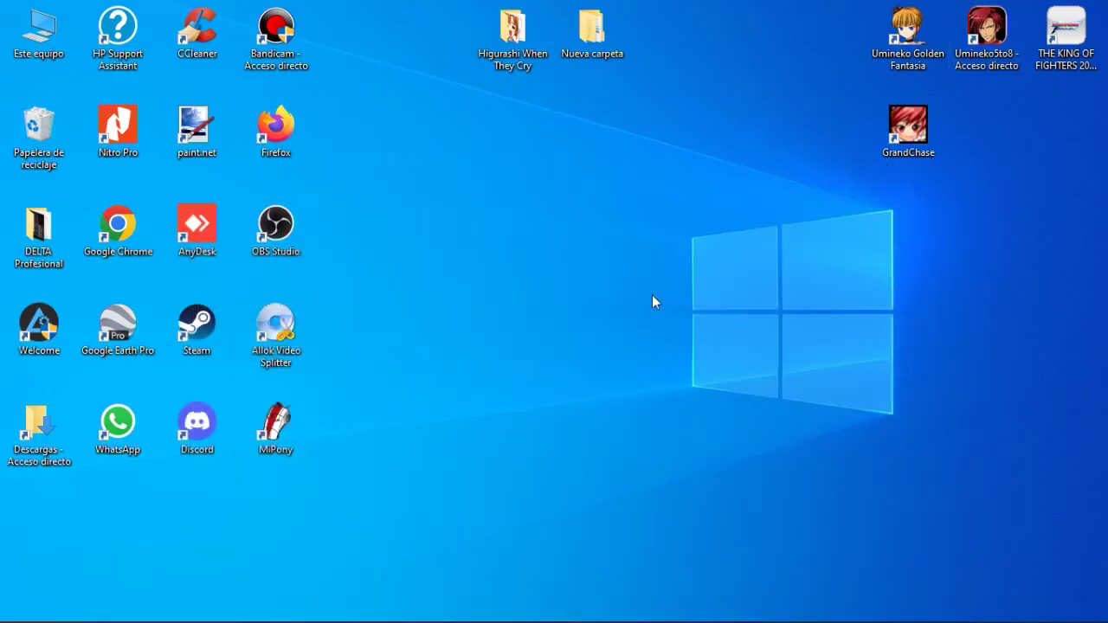